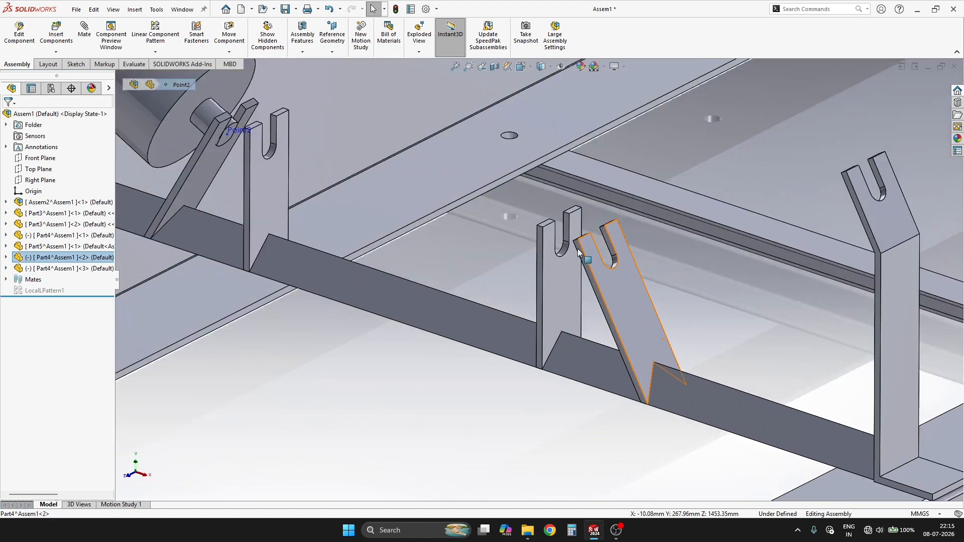
Step: Mate the middle roller's Point2 and Point4 concentric with the slot arcs of the bracket's two vertical middle supports
click(550, 269)
click(587, 257)
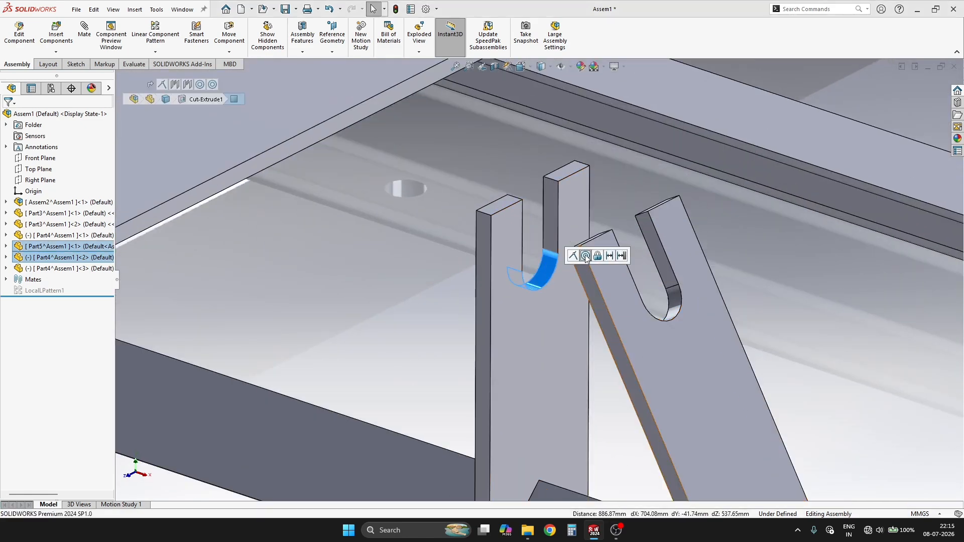
scroll(601, 282, up, 6)
scroll(800, 248, up, 3)
scroll(726, 321, down, 4)
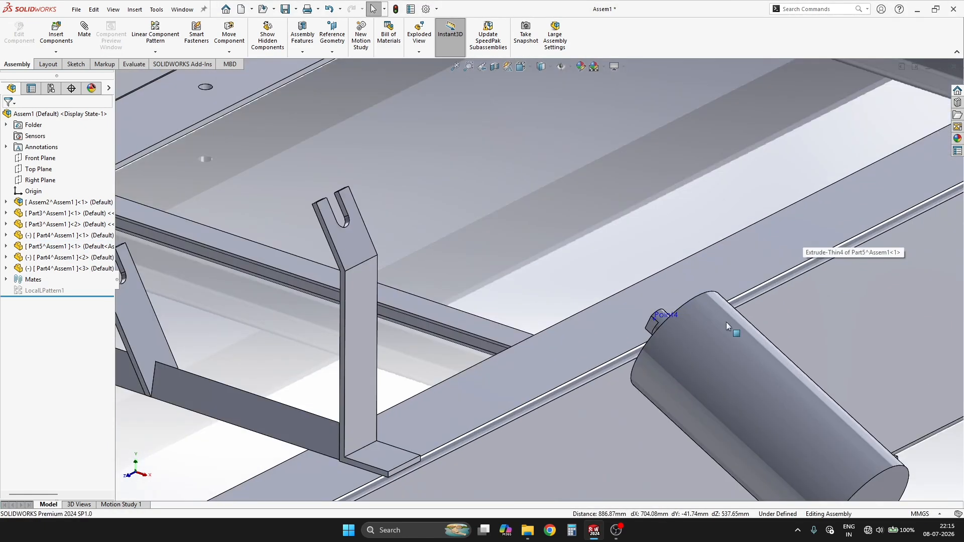
click(669, 314)
scroll(430, 315, up, 4)
scroll(403, 306, down, 5)
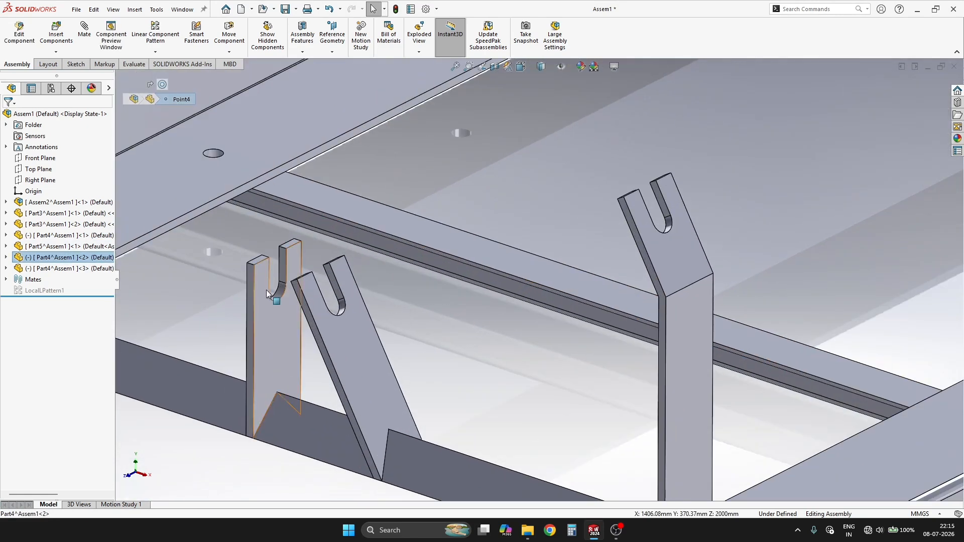
scroll(275, 266, up, 4)
scroll(330, 243, down, 6)
ctrl+click(388, 234)
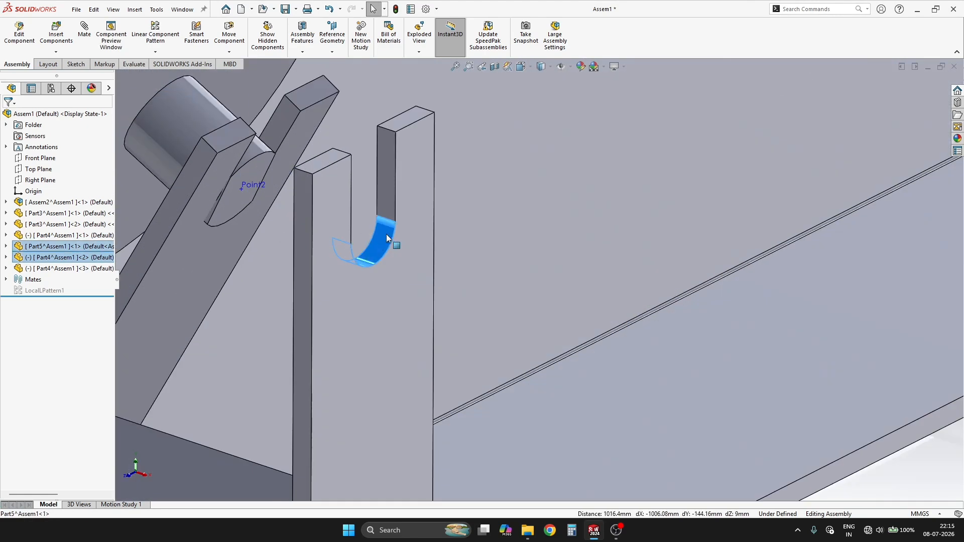
click(424, 226)
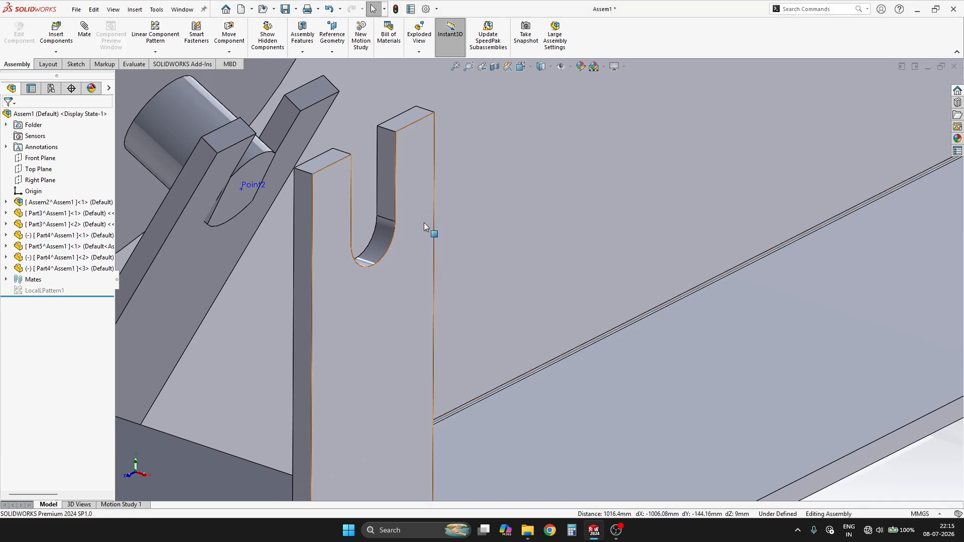
Step: Slide the middle roller into place between the bracket's two vertical middle supports
scroll(578, 266, up, 6)
drag(838, 376, 545, 309)
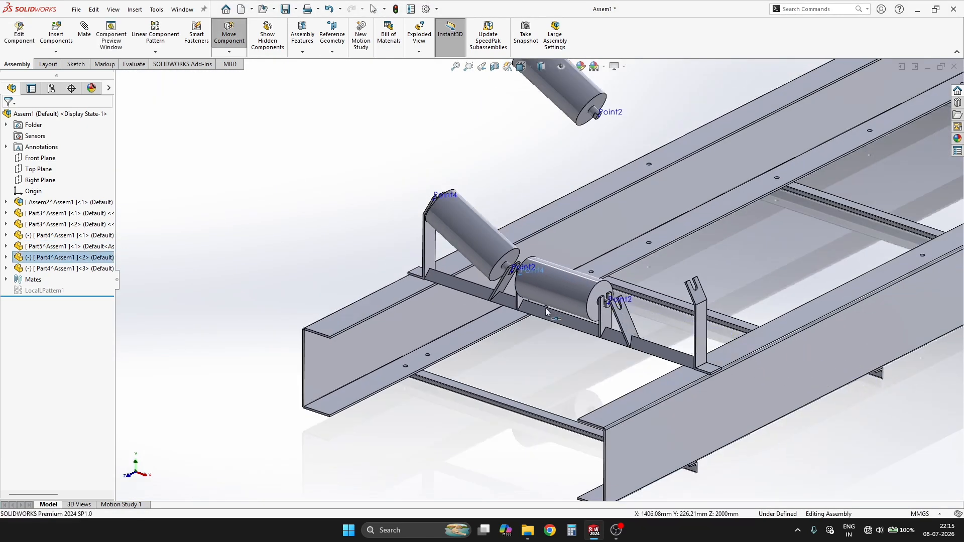
key(Escape)
Step: Examine how the middle roller's shaft ends sit in the slots of the two vertical supports
scroll(618, 282, down, 5)
scroll(539, 333, down, 2)
middle_drag(540, 333, 568, 325)
scroll(568, 325, up, 5)
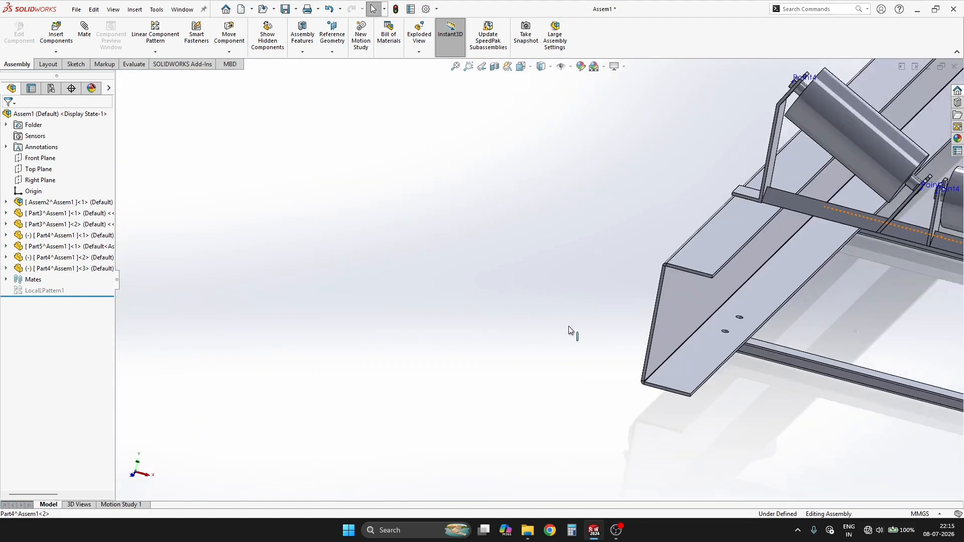
scroll(796, 233, down, 5)
scroll(797, 233, up, 4)
scroll(864, 221, down, 6)
scroll(864, 222, down, 3)
mouse_move(555, 248)
mouse_down()
mouse_move(565, 240)
mouse_move(557, 239)
mouse_up()
scroll(556, 239, up, 8)
scroll(792, 340, down, 2)
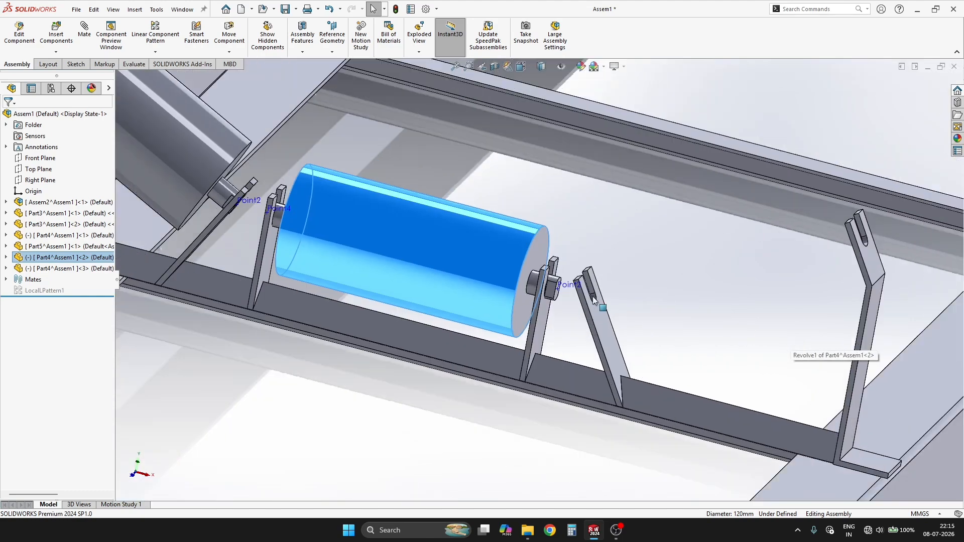
middle_drag(593, 296, 605, 256)
Step: Mate the third roller's Point2 concentric with the slot arc of the bent outer support near the empty end of the bracket
scroll(603, 293, up, 4)
scroll(616, 288, up, 4)
click(392, 183)
scroll(503, 184, down, 4)
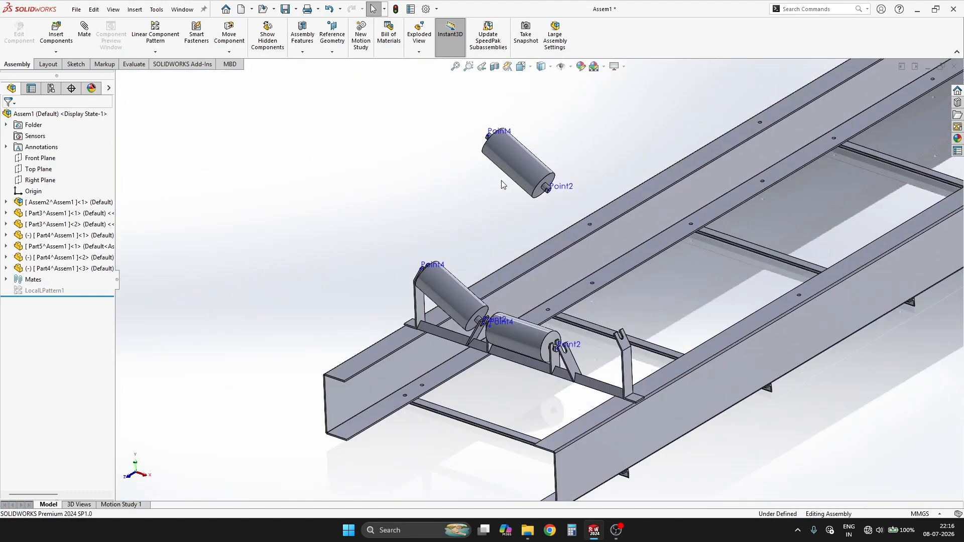
scroll(632, 354, down, 5)
scroll(612, 358, down, 3)
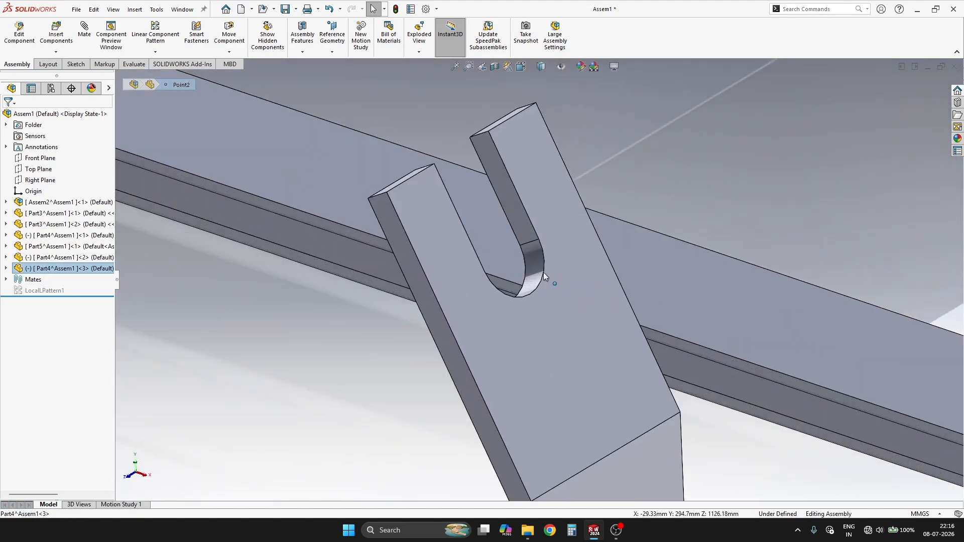
click(533, 261)
click(575, 253)
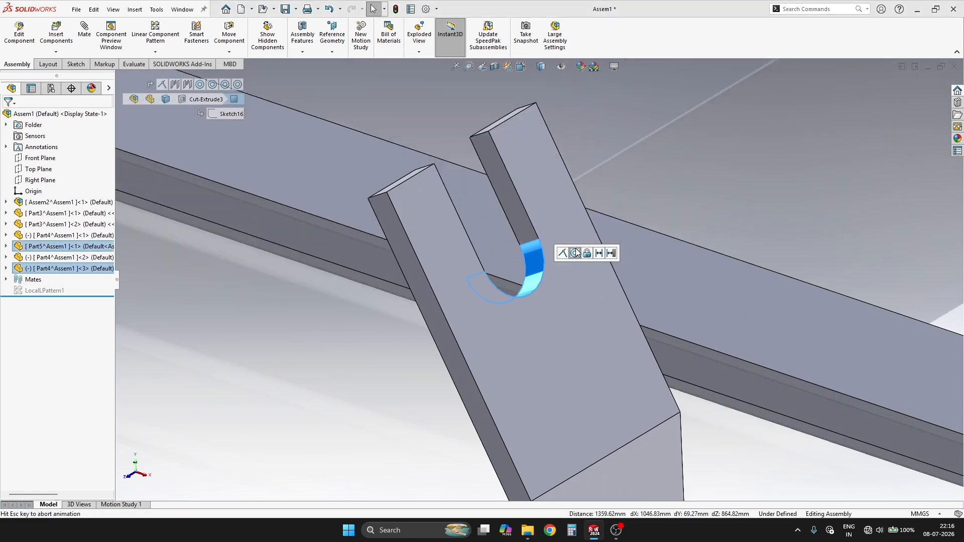
Step: Mate the third roller's Point4 concentric with the slot arc of the inclined inner support beside the middle roller
scroll(475, 301, up, 9)
scroll(630, 220, up, 5)
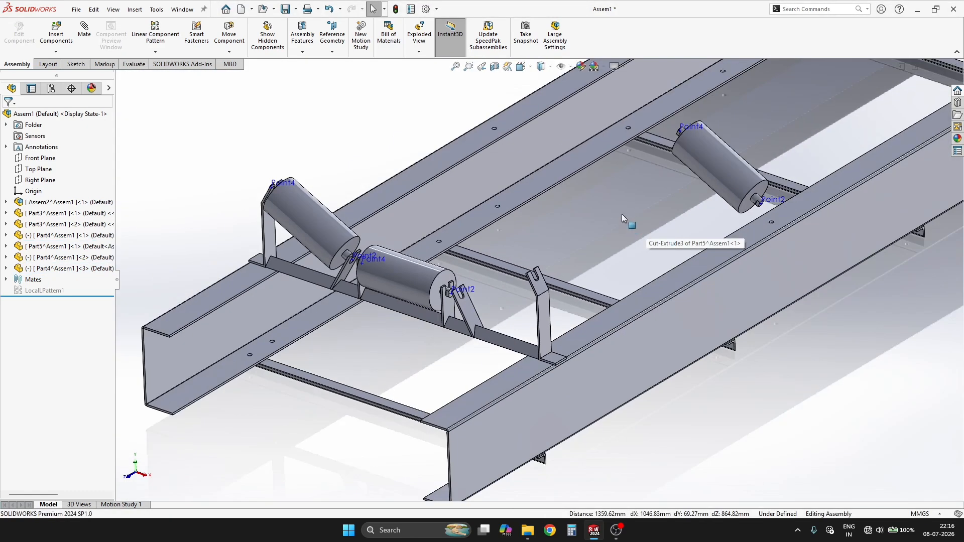
click(690, 132)
scroll(464, 300, down, 10)
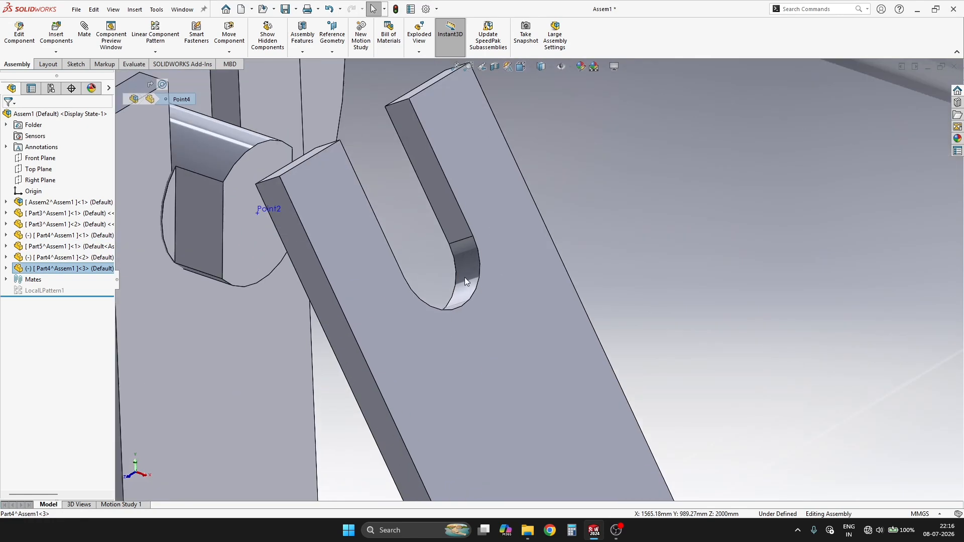
ctrl+click(465, 277)
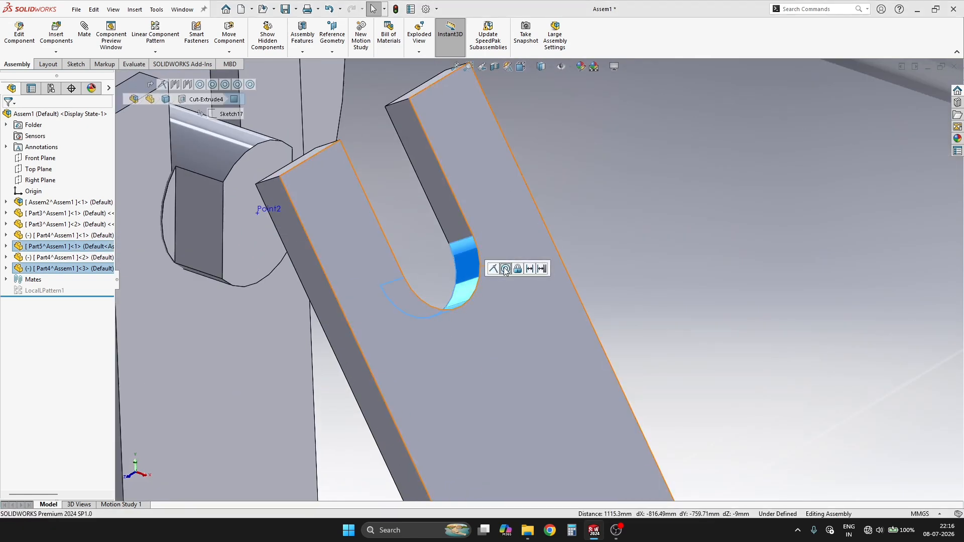
click(505, 270)
Step: Slide the third roller into place between the inclined inner support and the bent outer support
scroll(691, 268, up, 10)
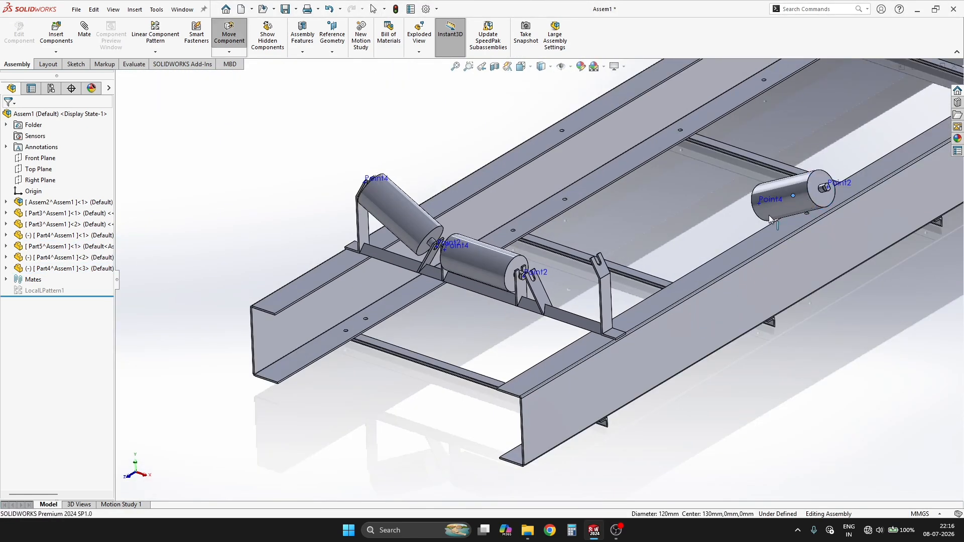
mouse_move(805, 202)
mouse_down()
mouse_move(683, 249)
mouse_move(604, 294)
mouse_move(582, 322)
mouse_up()
scroll(563, 285, up, 10)
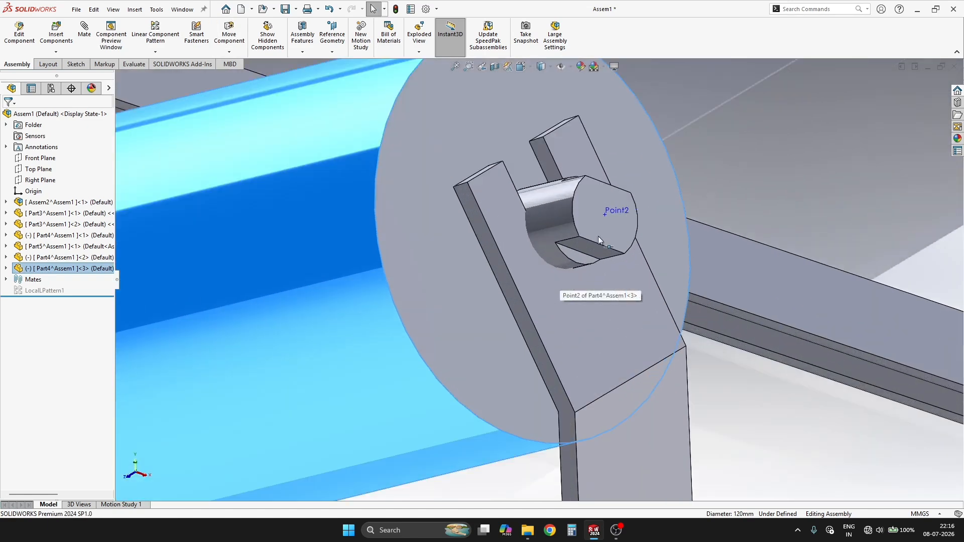
click(589, 231)
ctrl+click(601, 301)
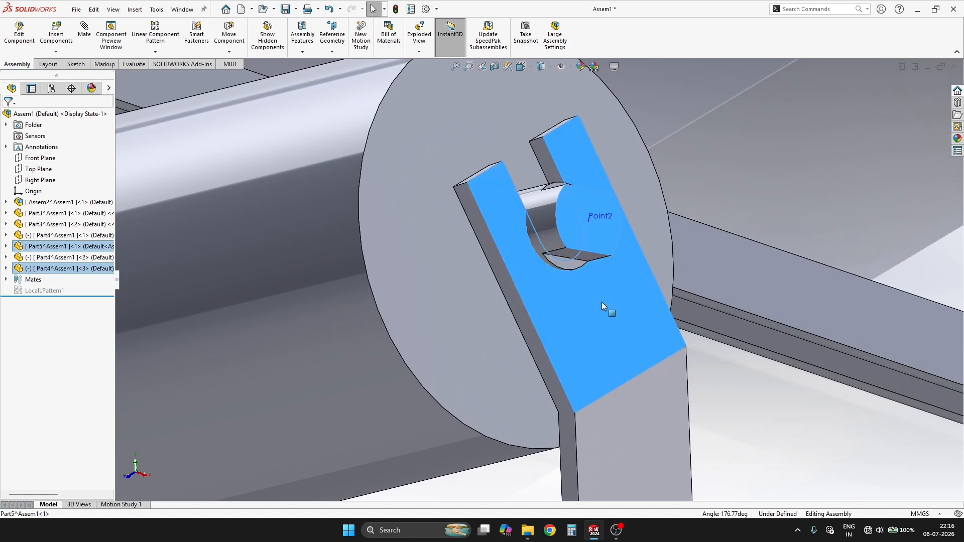
click(679, 294)
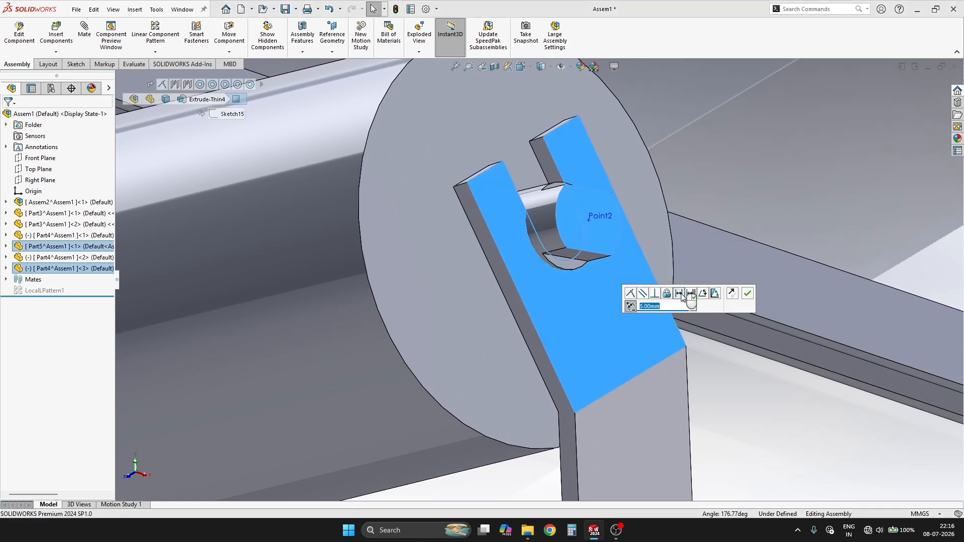
scroll(539, 280, down, 6)
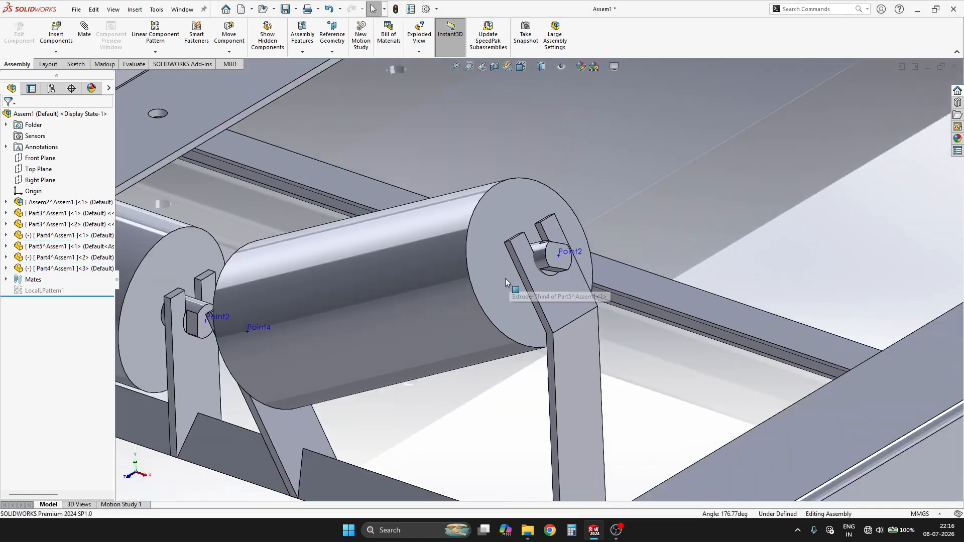
drag(450, 261, 467, 197)
scroll(475, 204, down, 5)
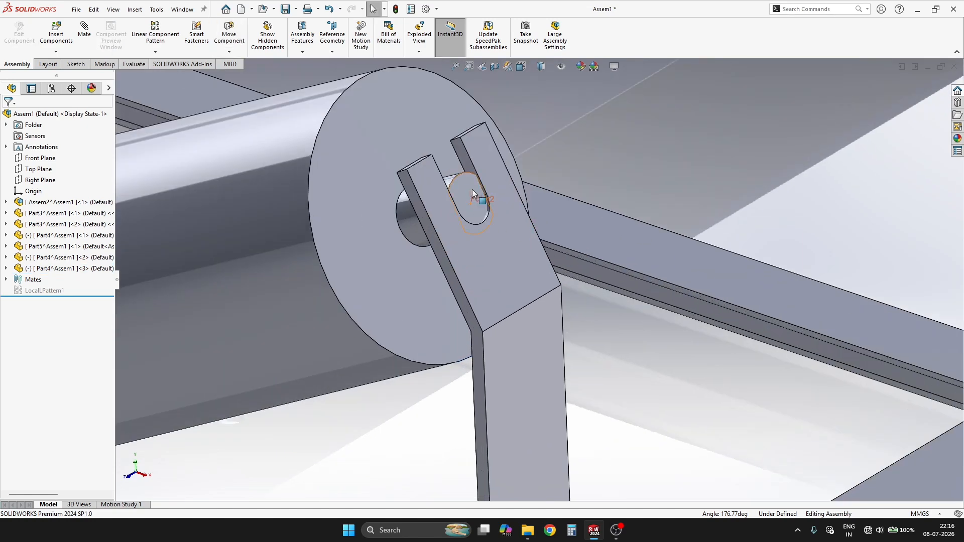
Step: Hide the reference points in the assembly view
scroll(472, 188, up, 2)
click(570, 67)
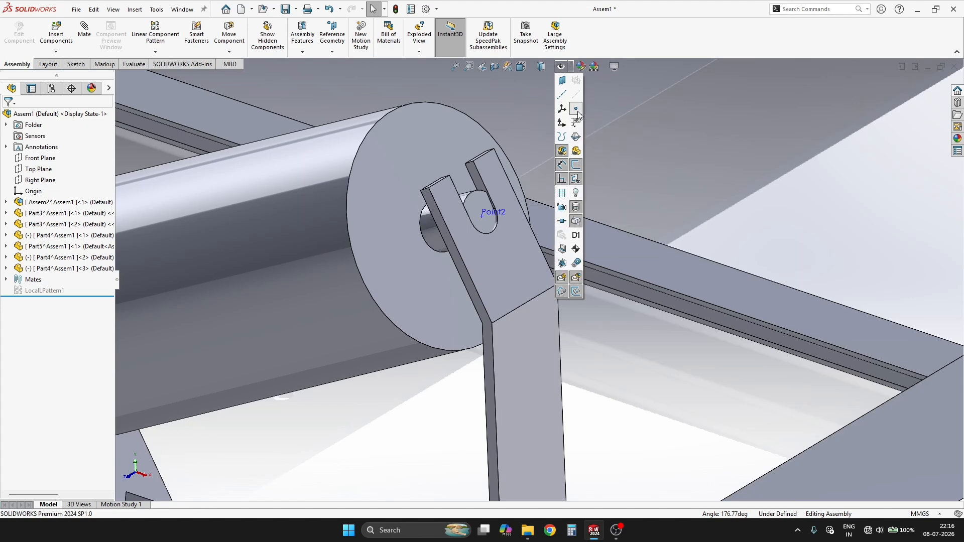
click(896, 239)
Step: Apply a Width mate centring the third roller's two end faces between the faces of its inner and outer supports
scroll(512, 248, up, 3)
click(469, 255)
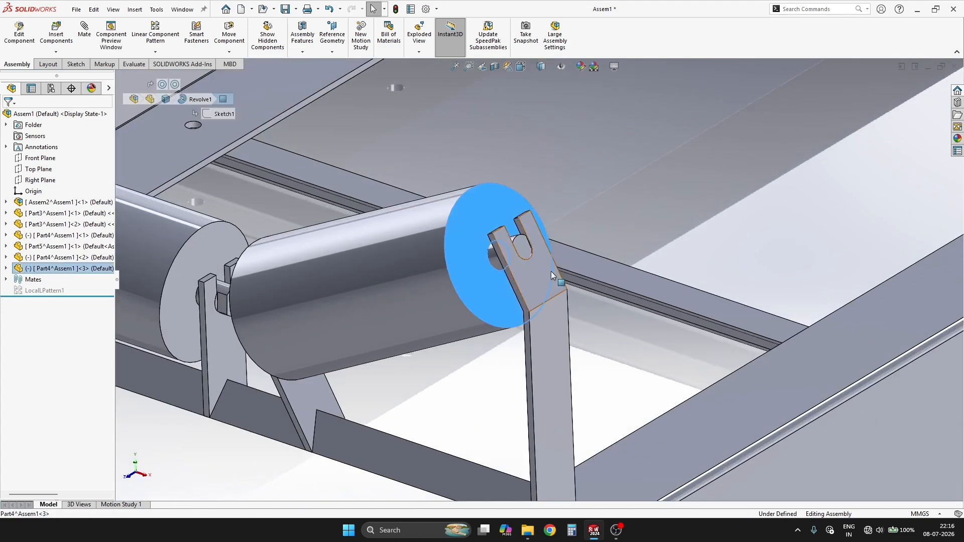
ctrl+click(554, 276)
middle_drag(461, 274, 206, 345)
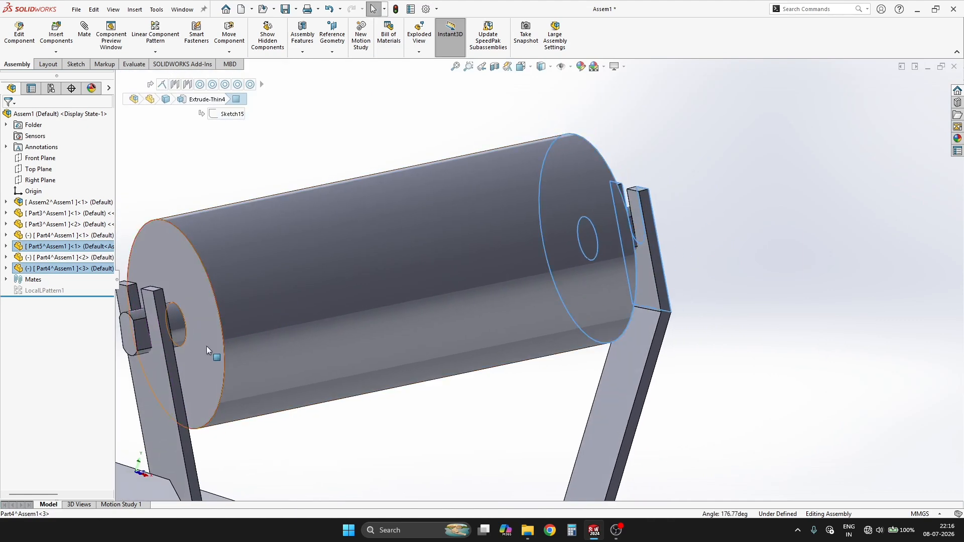
ctrl+click(153, 385)
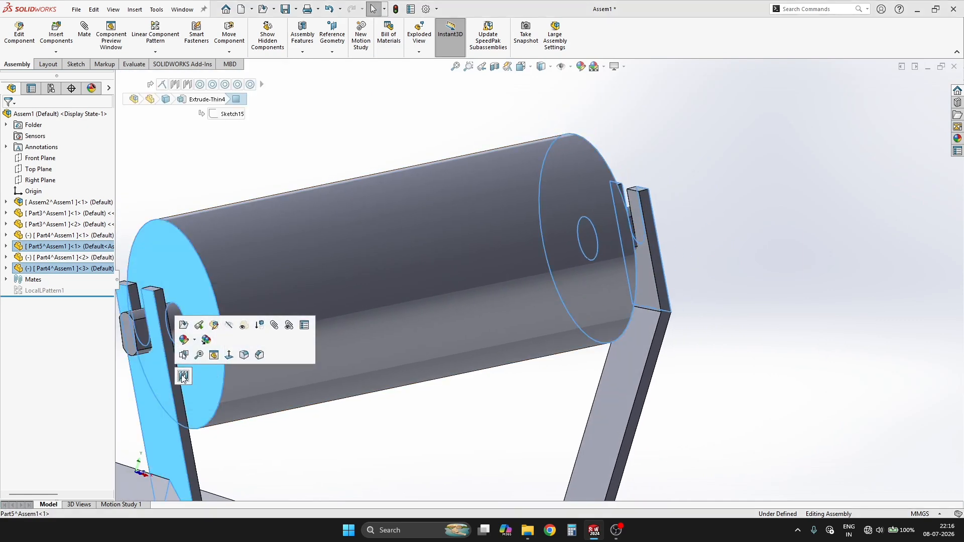
click(183, 377)
click(728, 284)
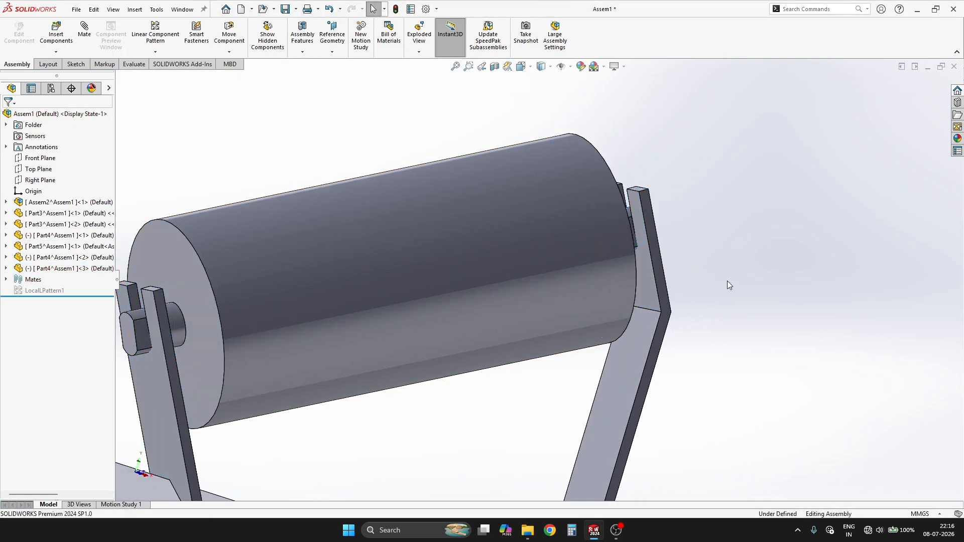
Step: Try to save the assembly with the three rollers mounted in the bracket
scroll(522, 296, up, 6)
middle_drag(452, 339, 319, 332)
scroll(369, 351, up, 3)
scroll(546, 311, down, 4)
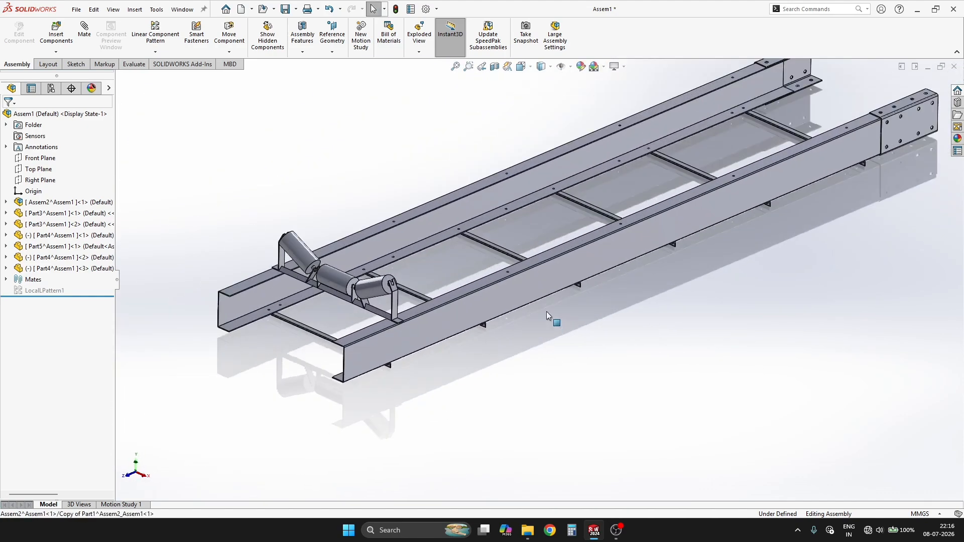
scroll(521, 249, up, 3)
middle_drag(524, 250, 549, 277)
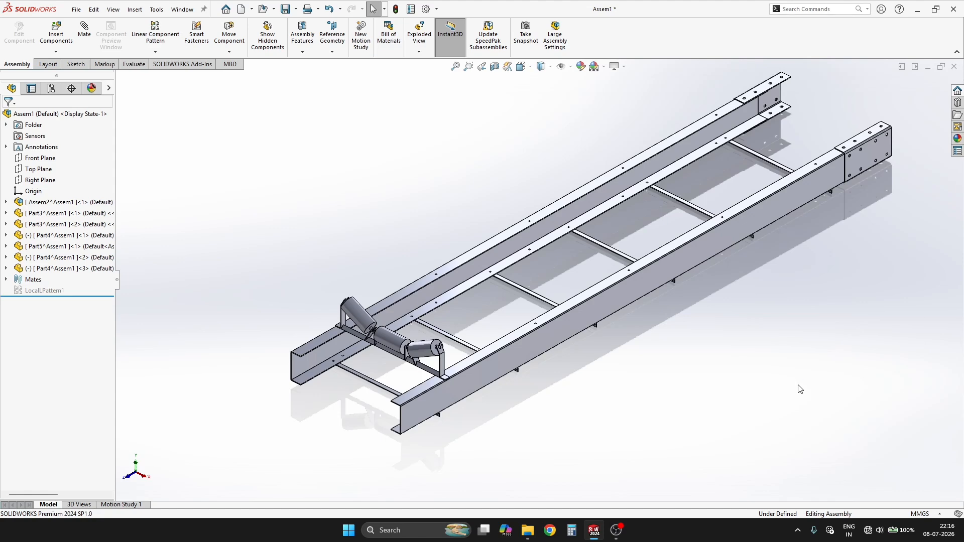
key(ctrl+s)
click(763, 383)
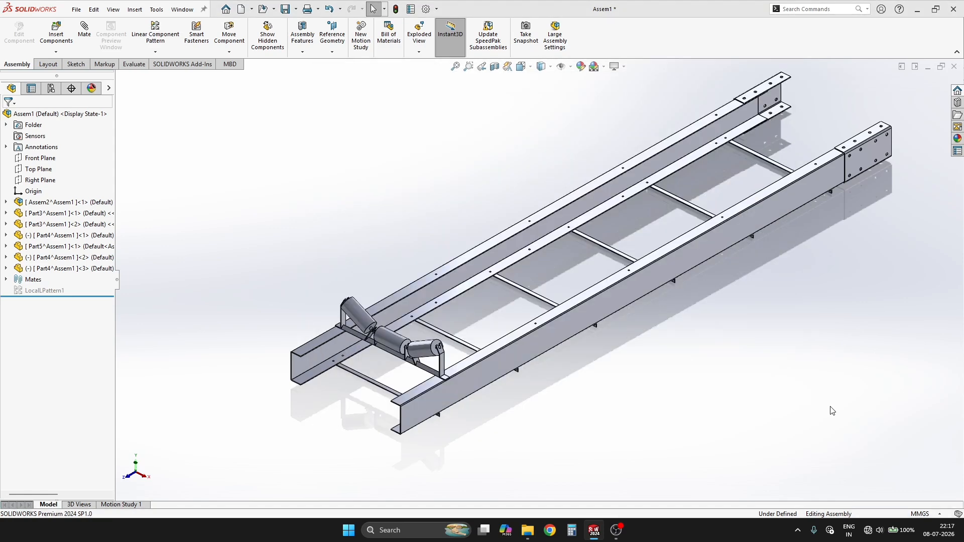
scroll(355, 313, down, 4)
scroll(287, 325, up, 3)
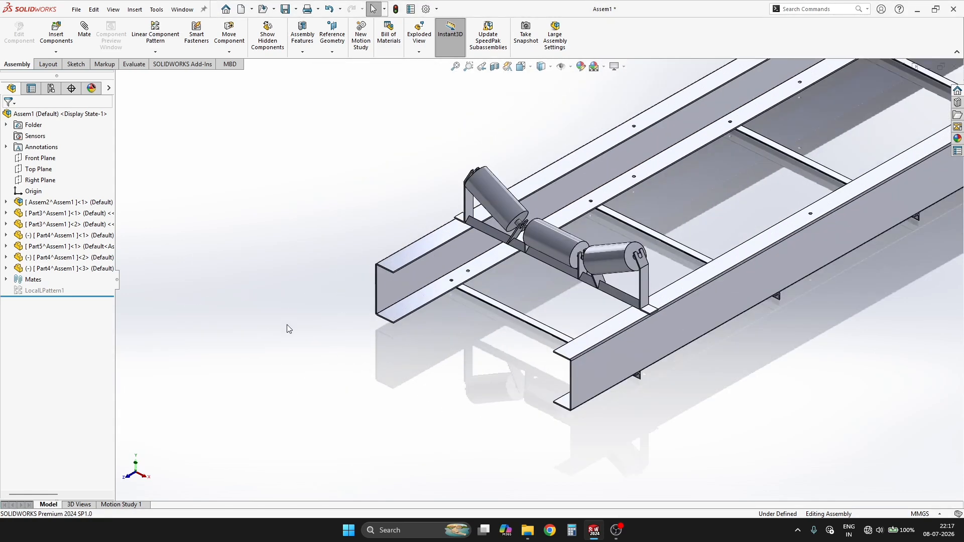
scroll(670, 281, up, 3)
scroll(360, 249, up, 3)
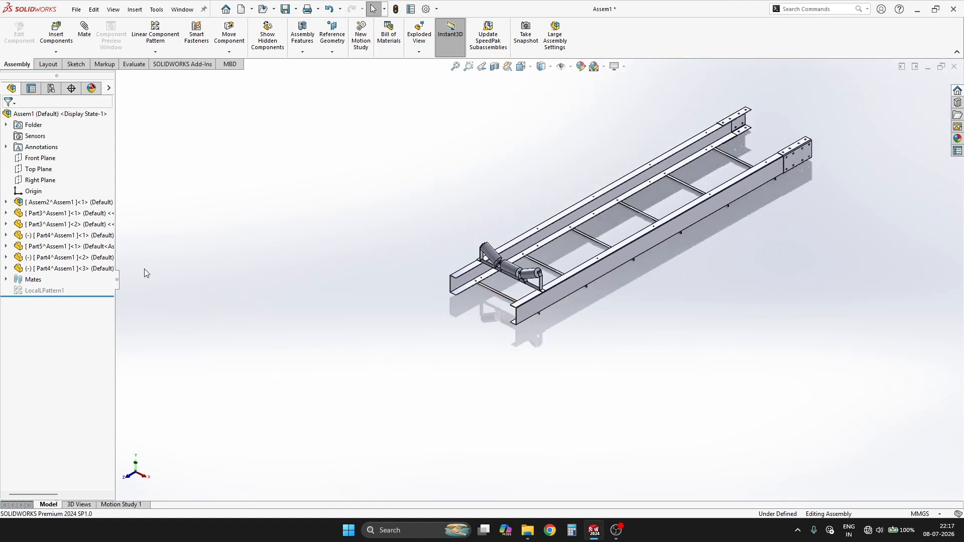
scroll(548, 258, down, 4)
scroll(541, 296, up, 3)
scroll(467, 211, down, 5)
scroll(522, 256, up, 4)
scroll(658, 349, down, 4)
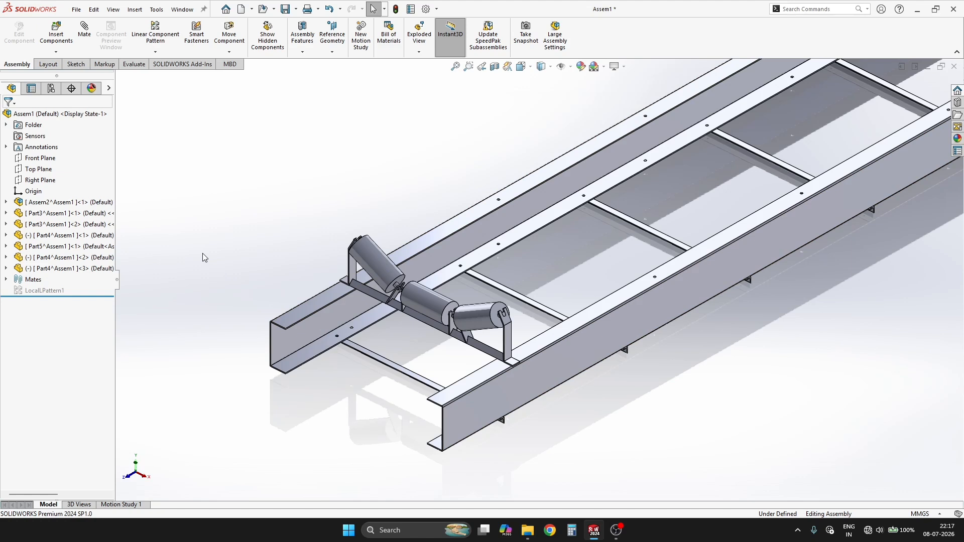
Step: Group the three rollers and their troughing bracket into a new subassembly
click(56, 268)
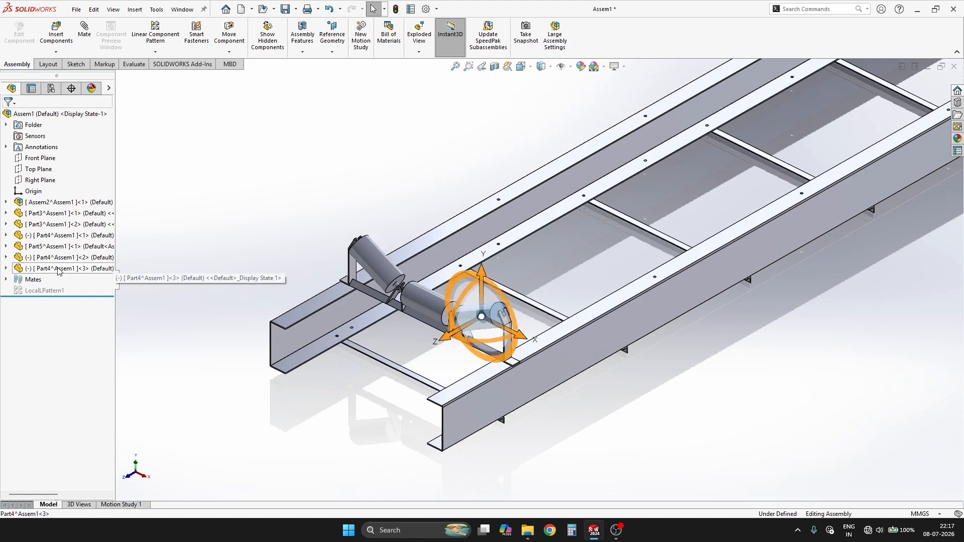
ctrl+click(49, 258)
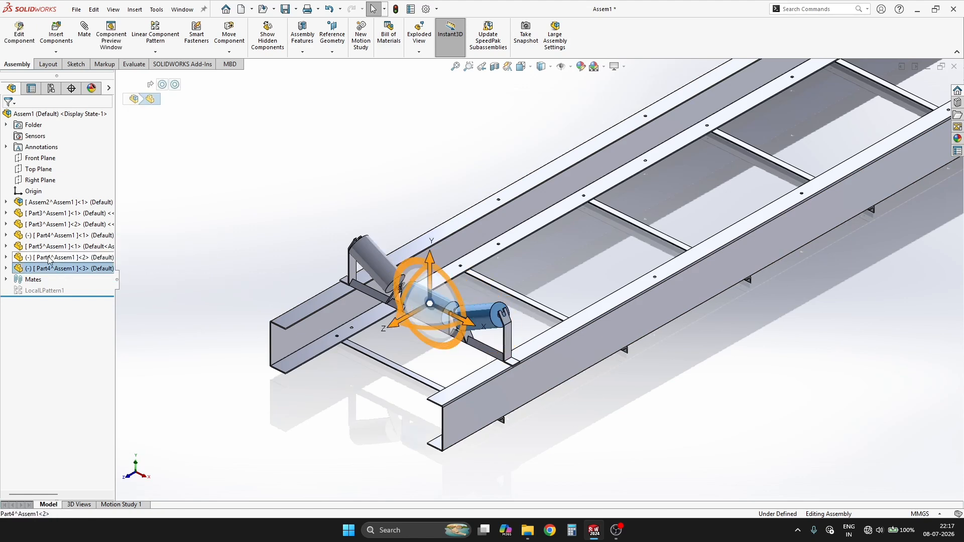
ctrl+click(46, 246)
ctrl+click(46, 235)
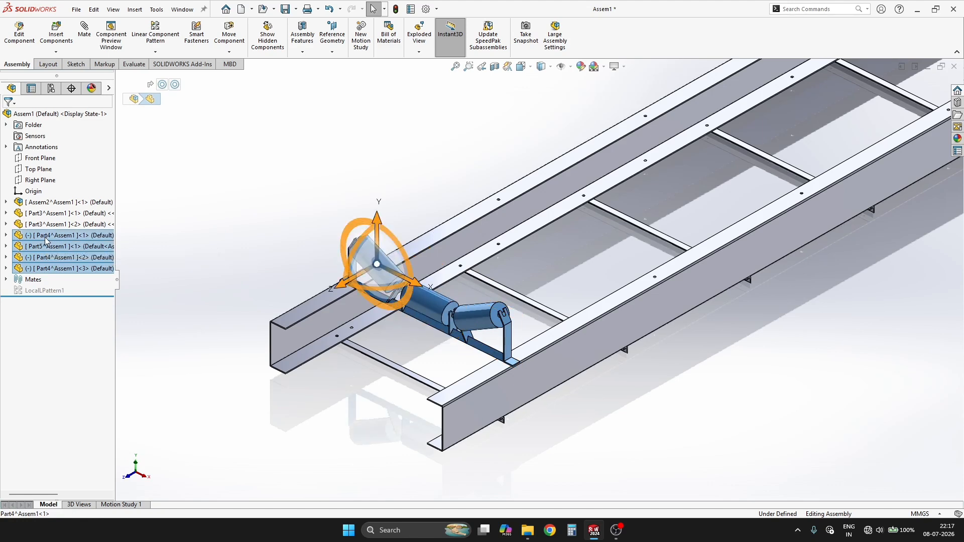
right_click(46, 242)
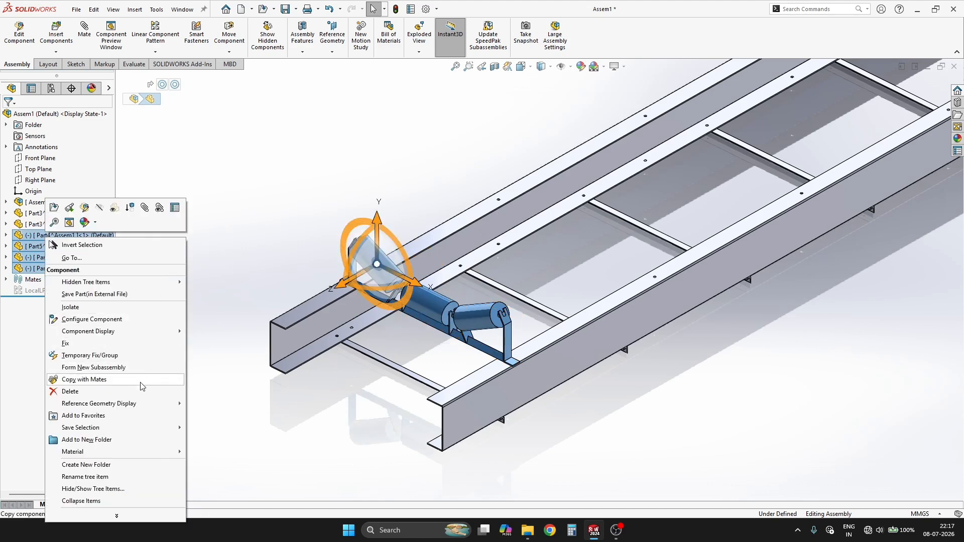
click(135, 368)
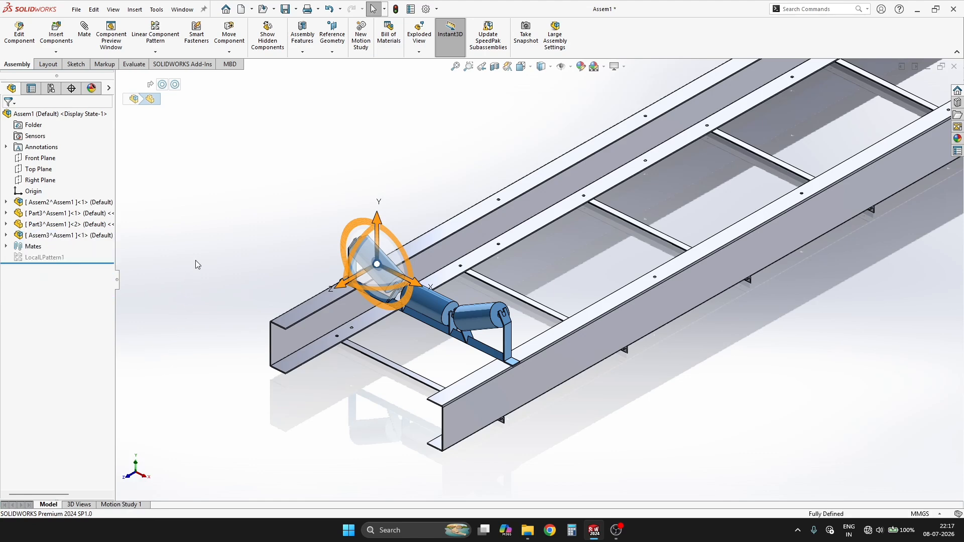
Step: Move the new idler subassembly into the conveyor frame subassembly in the component tree
click(76, 235)
scroll(565, 303, down, 4)
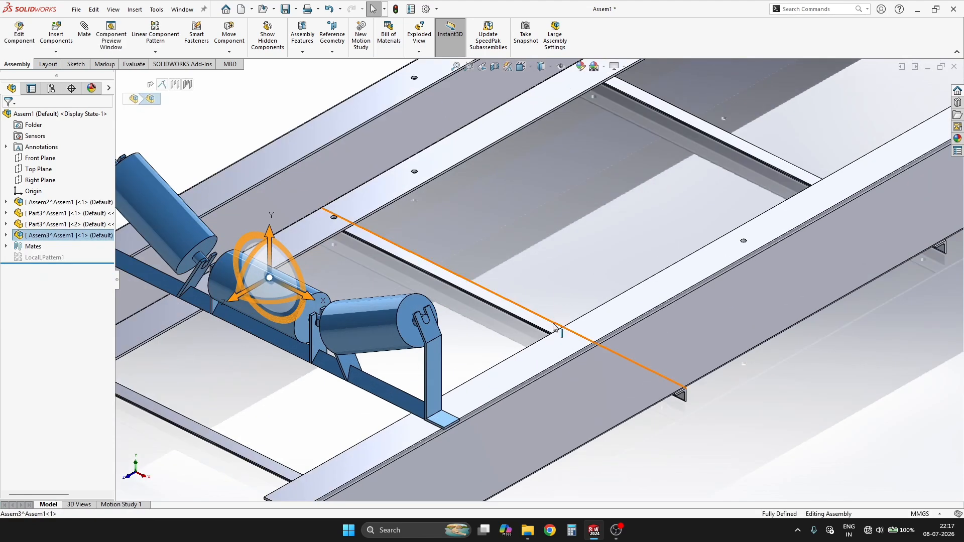
scroll(533, 279, up, 6)
key(Escape)
scroll(498, 218, up, 3)
scroll(577, 233, down, 3)
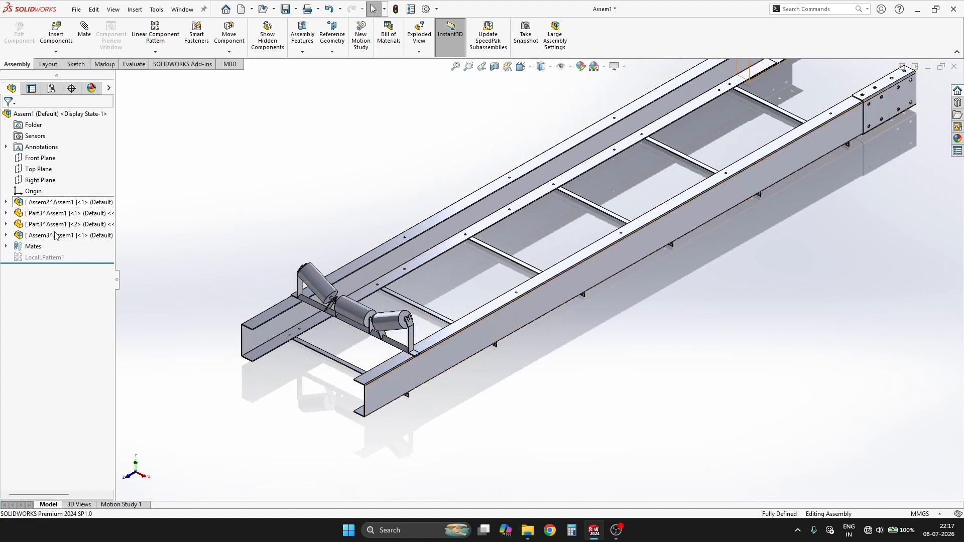
drag(48, 237, 54, 201)
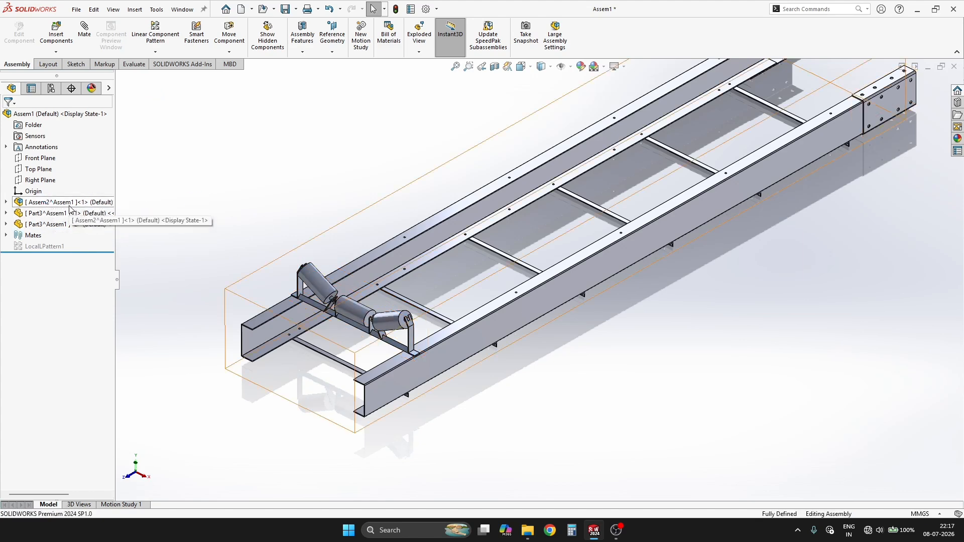
click(70, 206)
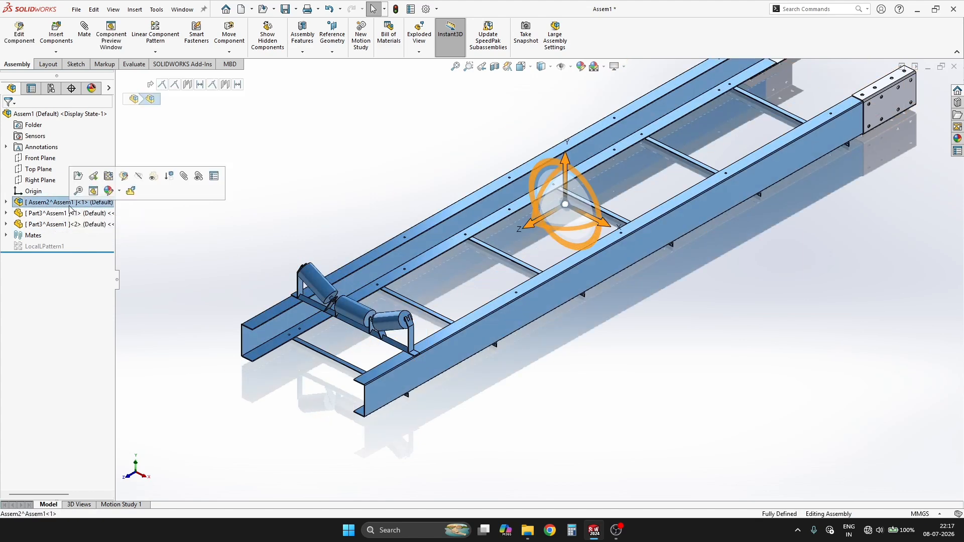
click(229, 211)
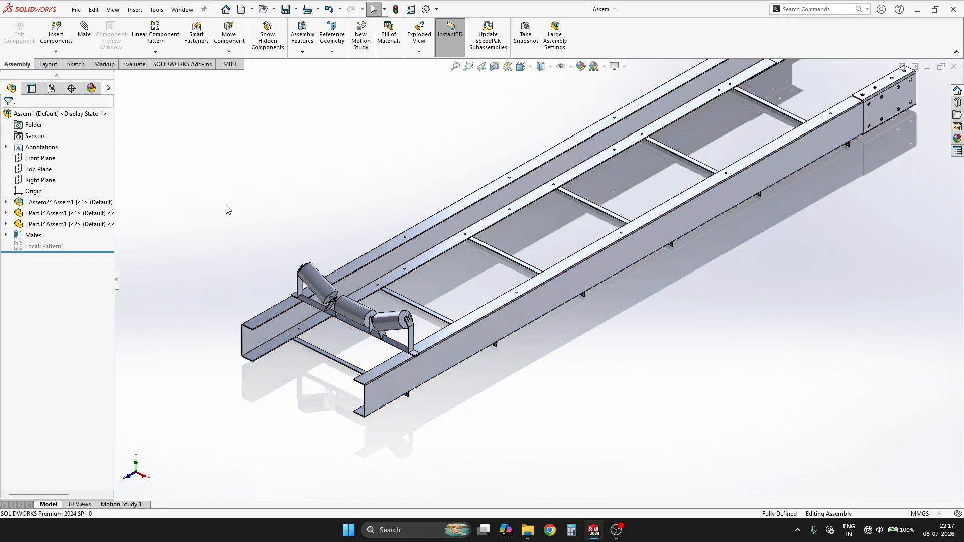
Step: Open the conveyor frame subassembly in its own window
click(6, 201)
click(50, 202)
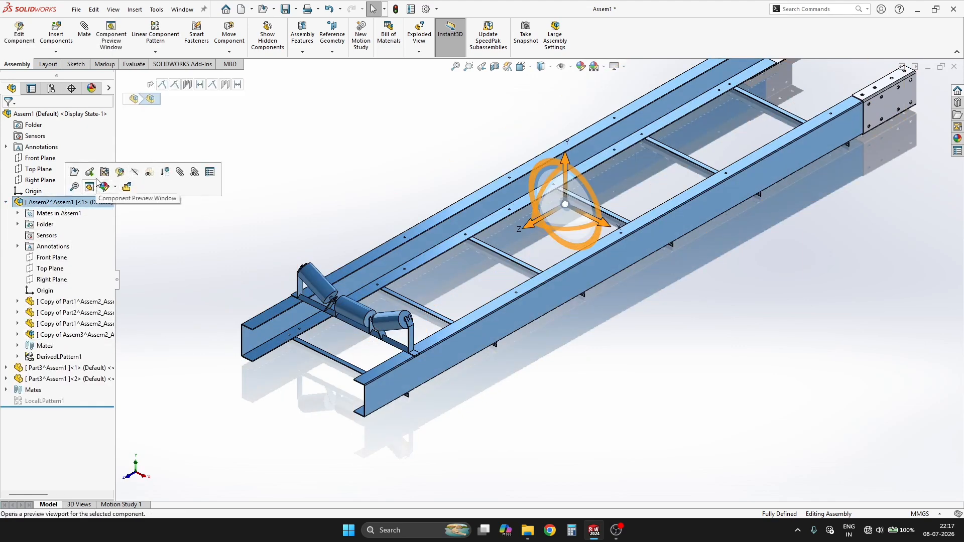
click(74, 172)
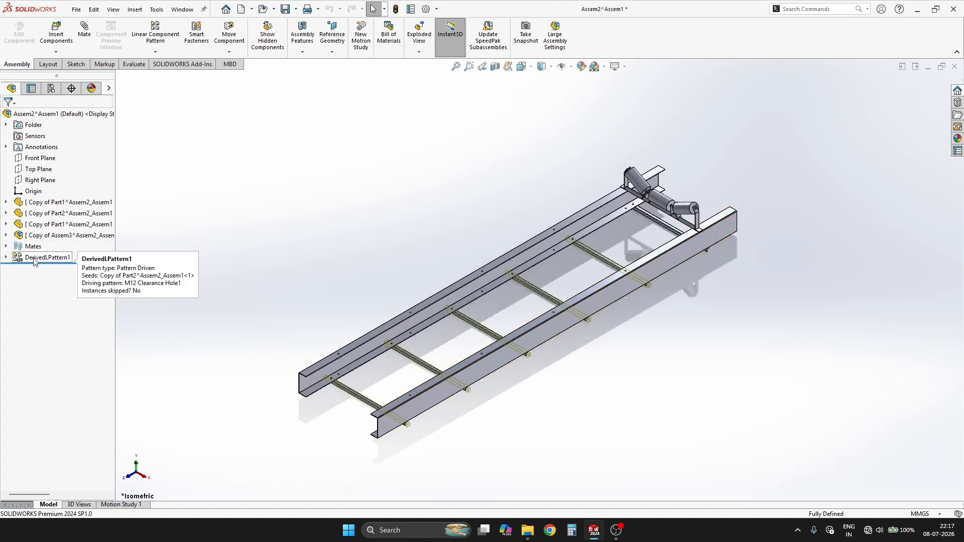
Step: Create a pattern driven component pattern of the idler subassembly, driven by the M12 clearance holes in the side channel
click(60, 236)
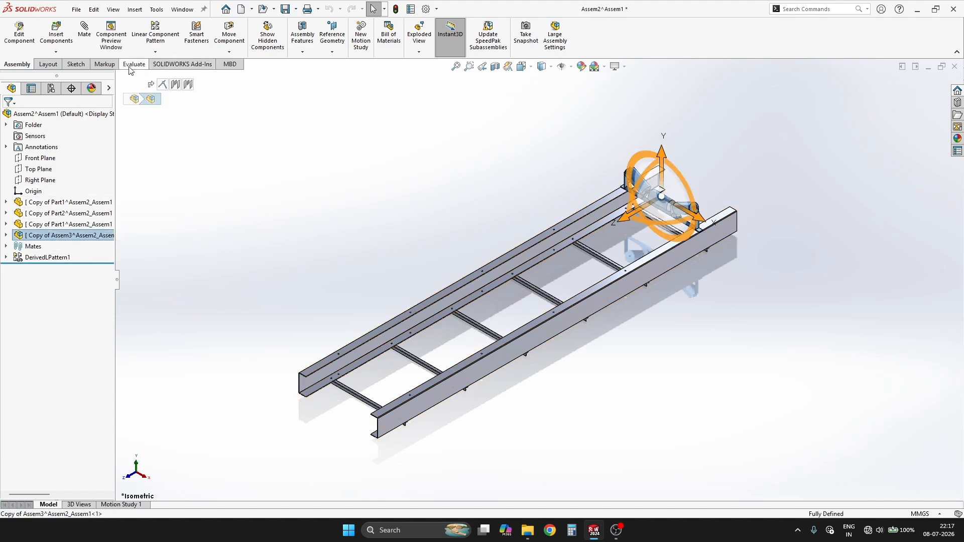
click(155, 51)
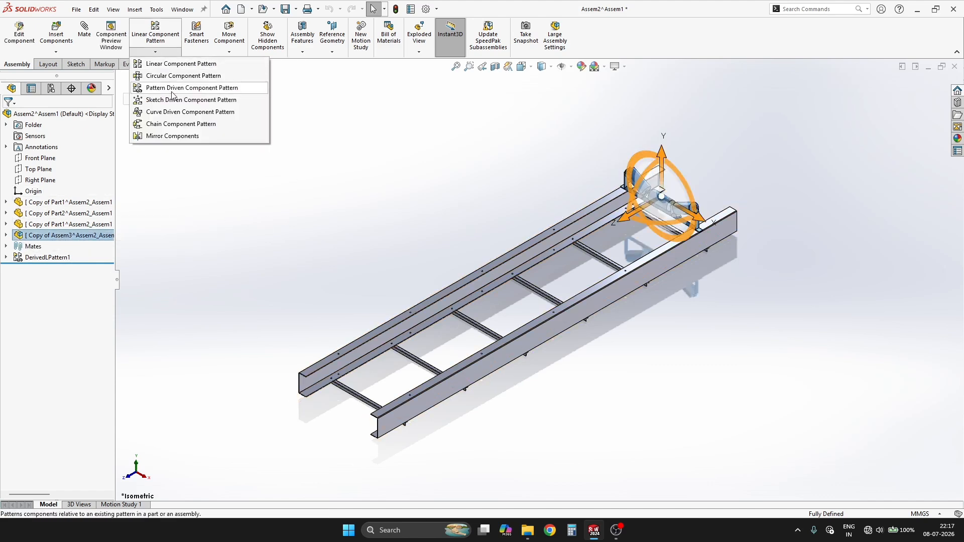
click(202, 92)
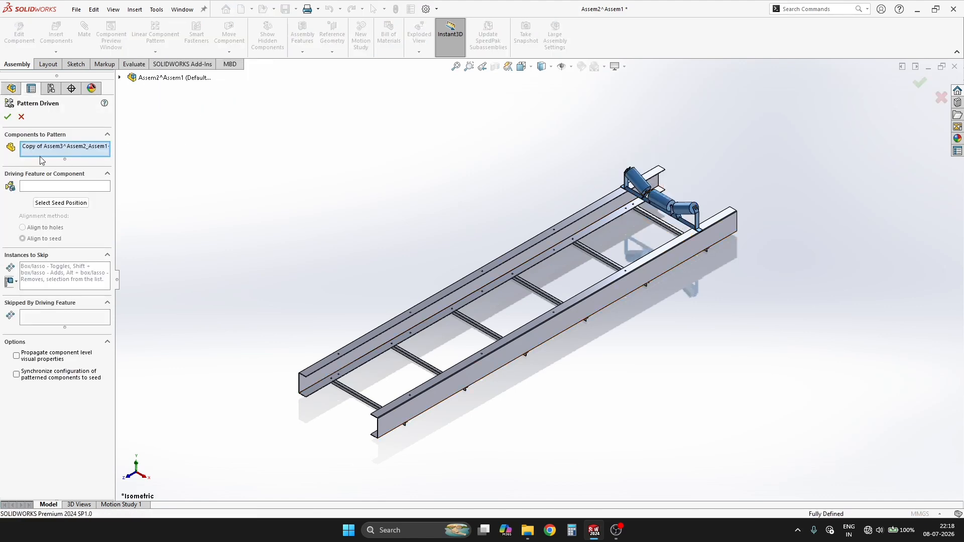
scroll(680, 210, down, 10)
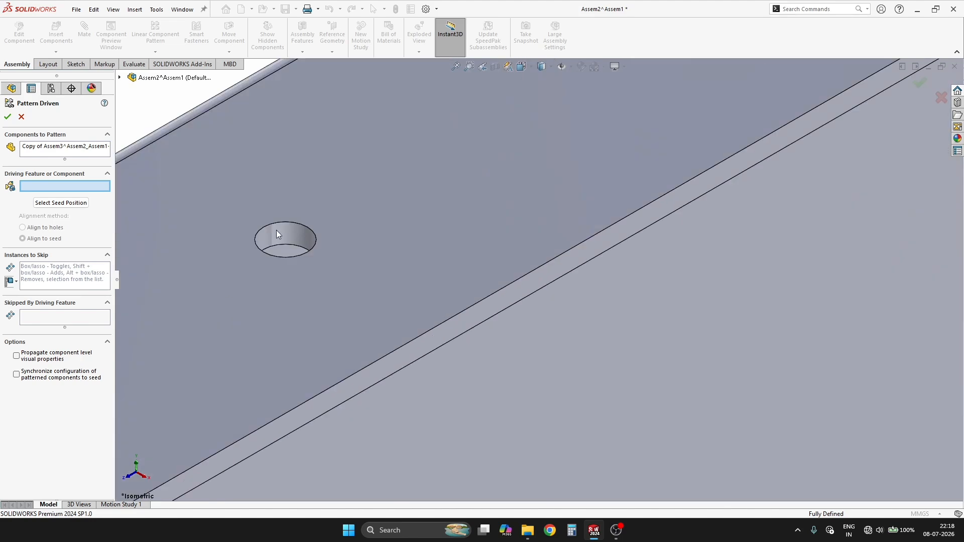
click(277, 234)
scroll(429, 261, up, 10)
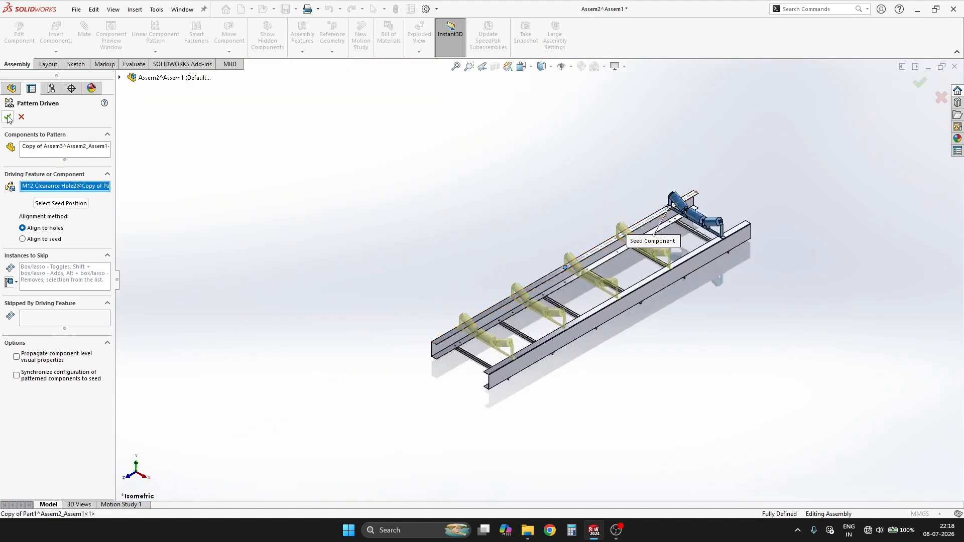
click(8, 117)
scroll(540, 339, down, 3)
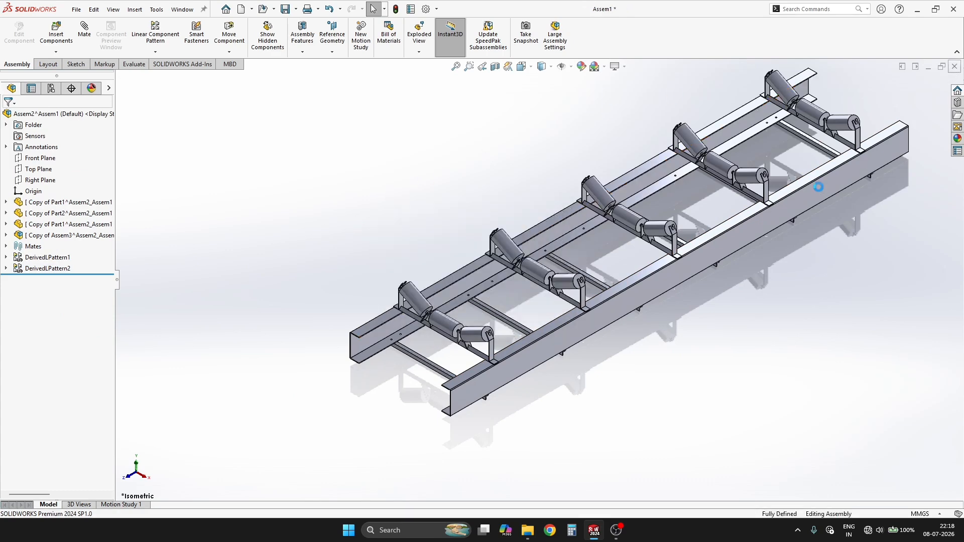
Step: Return to the main assembly and unsuppress the linear component pattern that repeats the frame section
click(632, 286)
scroll(446, 270, up, 2)
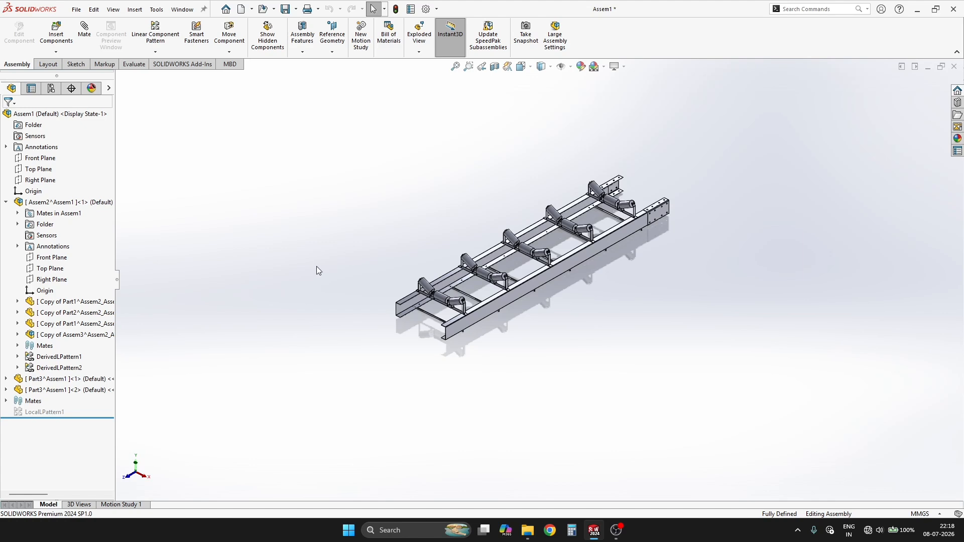
click(48, 246)
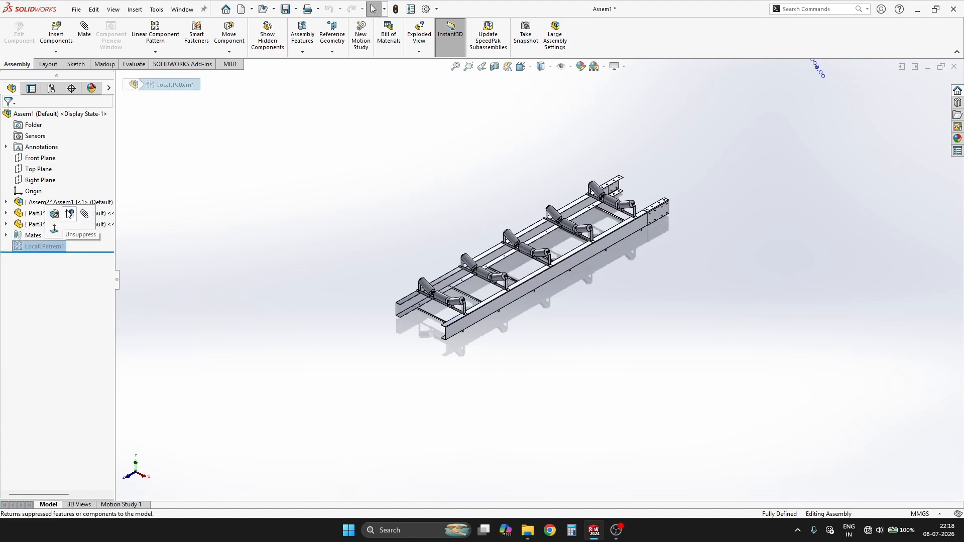
scroll(668, 279, up, 4)
scroll(799, 131, down, 4)
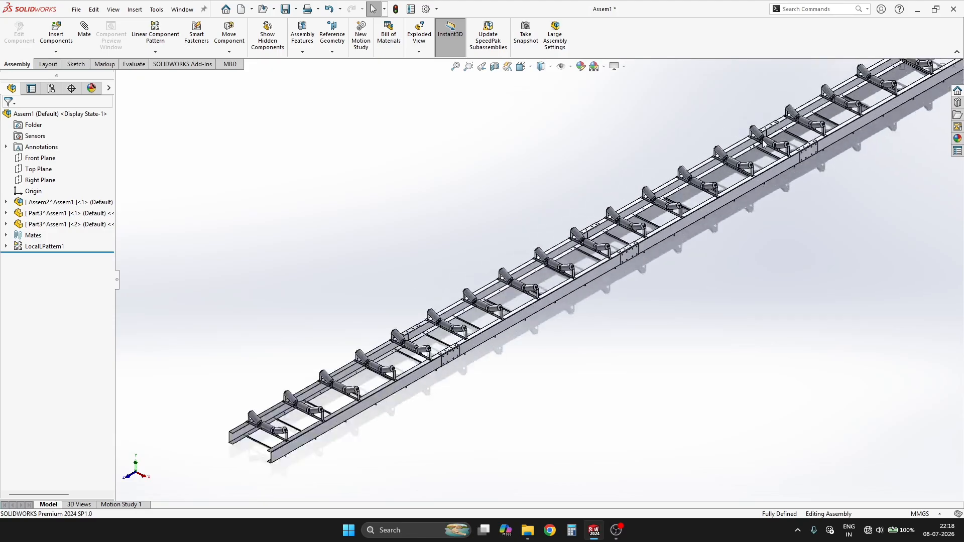
Step: Examine the repeated frame sections, their splice plates and the idler sets along the full conveyor from several angles
scroll(526, 315, up, 3)
scroll(558, 319, down, 8)
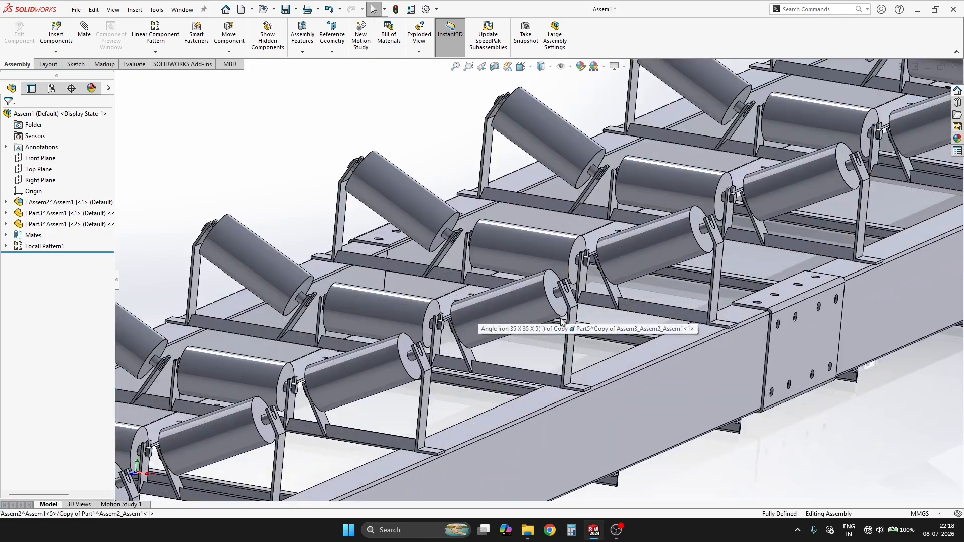
middle_drag(562, 322, 540, 318)
scroll(540, 318, up, 10)
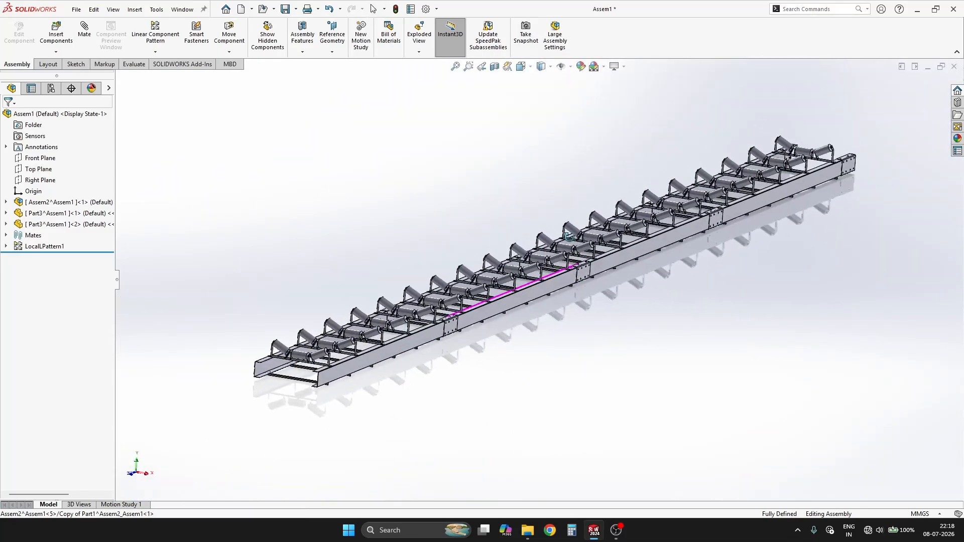
scroll(568, 237, down, 3)
scroll(586, 256, up, 3)
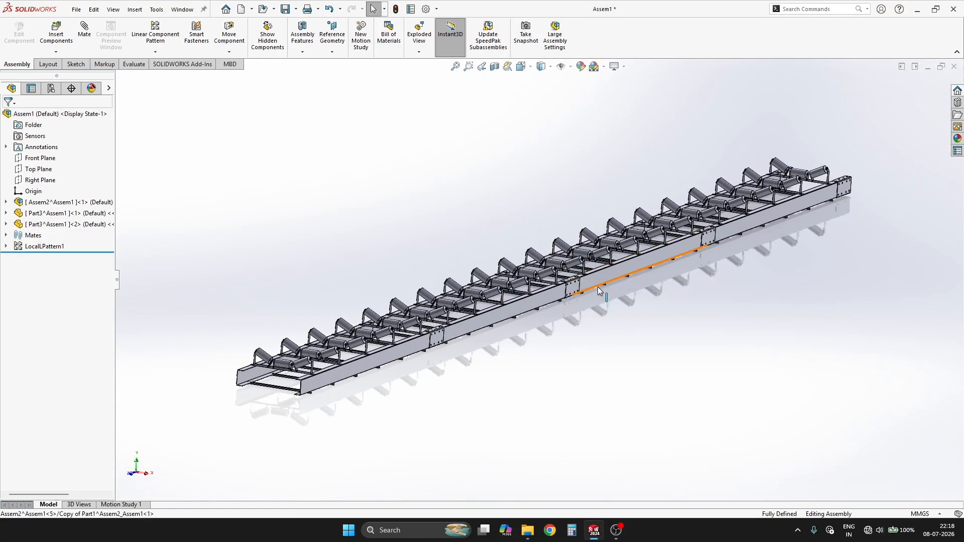
scroll(598, 287, down, 5)
scroll(552, 275, down, 3)
scroll(587, 266, up, 4)
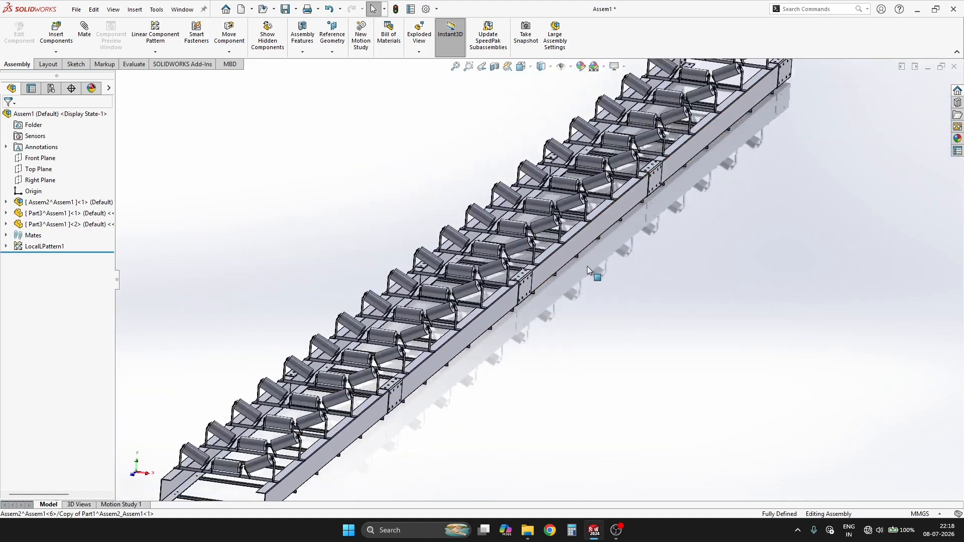
scroll(675, 246, up, 3)
middle_drag(675, 246, 626, 278)
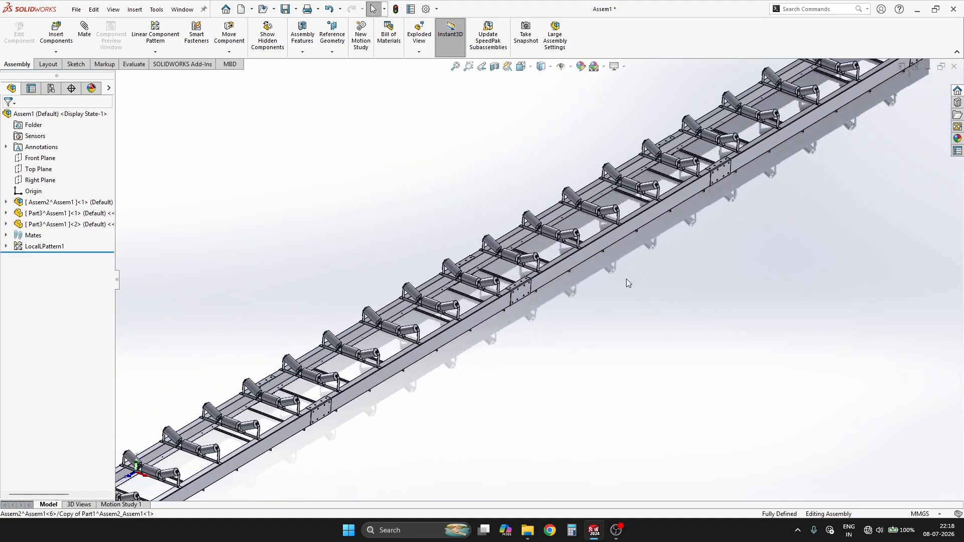
scroll(534, 264, down, 4)
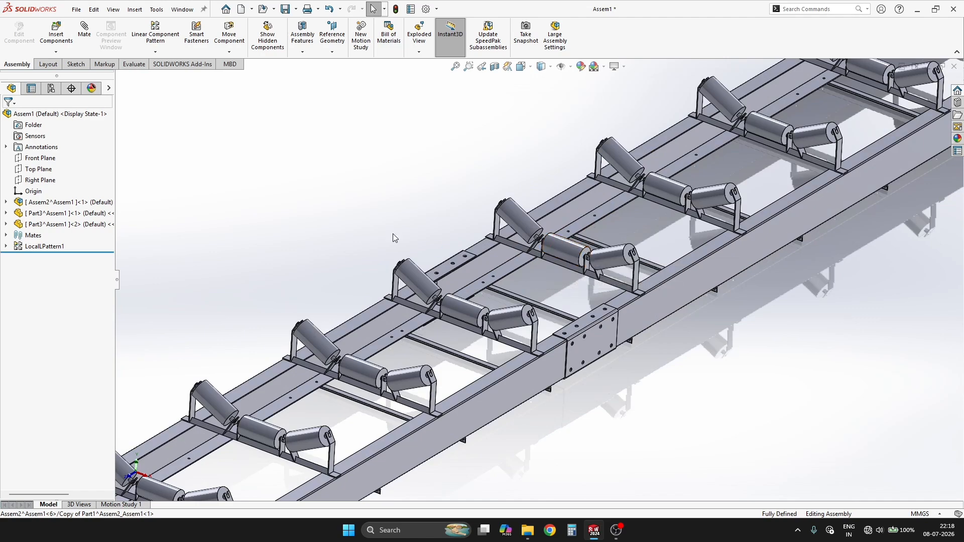
scroll(269, 240, up, 2)
scroll(531, 296, up, 5)
middle_drag(559, 306, 732, 323)
scroll(567, 282, down, 6)
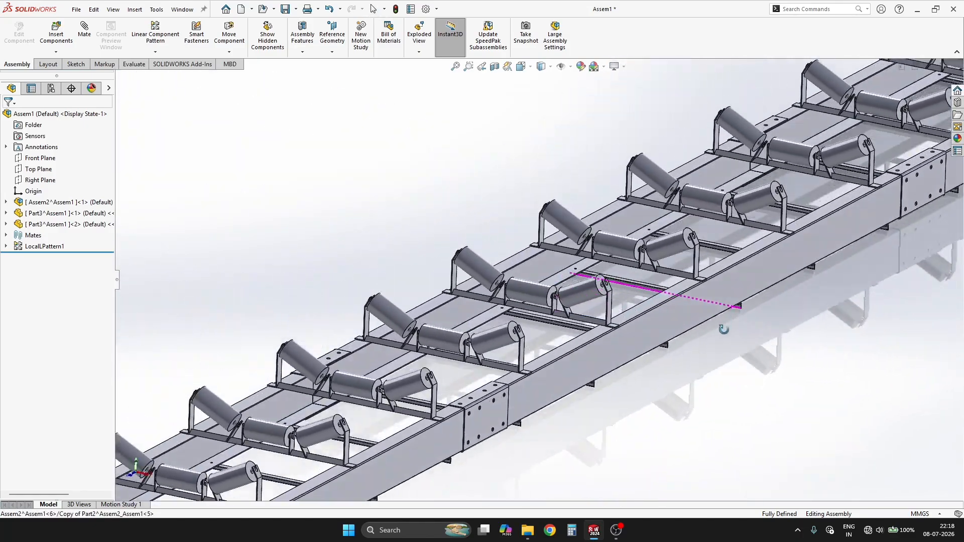
scroll(693, 332, up, 5)
scroll(612, 329, down, 3)
scroll(505, 327, up, 4)
scroll(391, 328, down, 5)
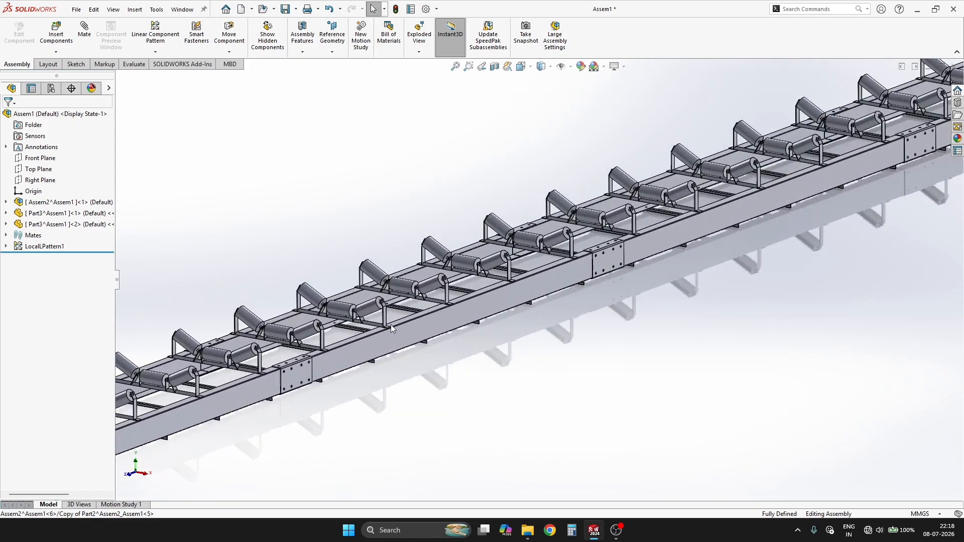
scroll(391, 329, up, 4)
scroll(271, 356, down, 5)
scroll(341, 346, up, 2)
middle_drag(384, 323, 418, 314)
scroll(427, 314, down, 2)
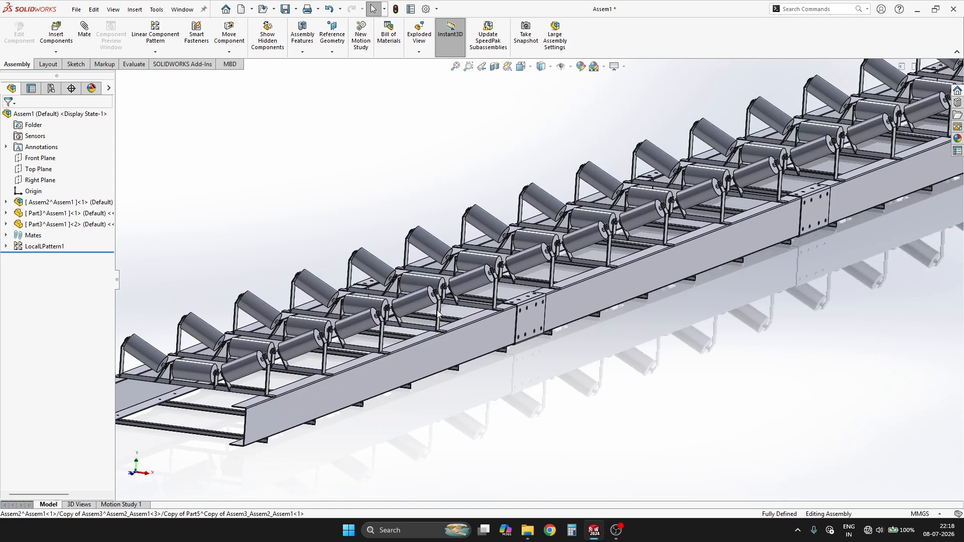
scroll(438, 314, up, 4)
scroll(433, 357, down, 5)
scroll(378, 369, up, 1)
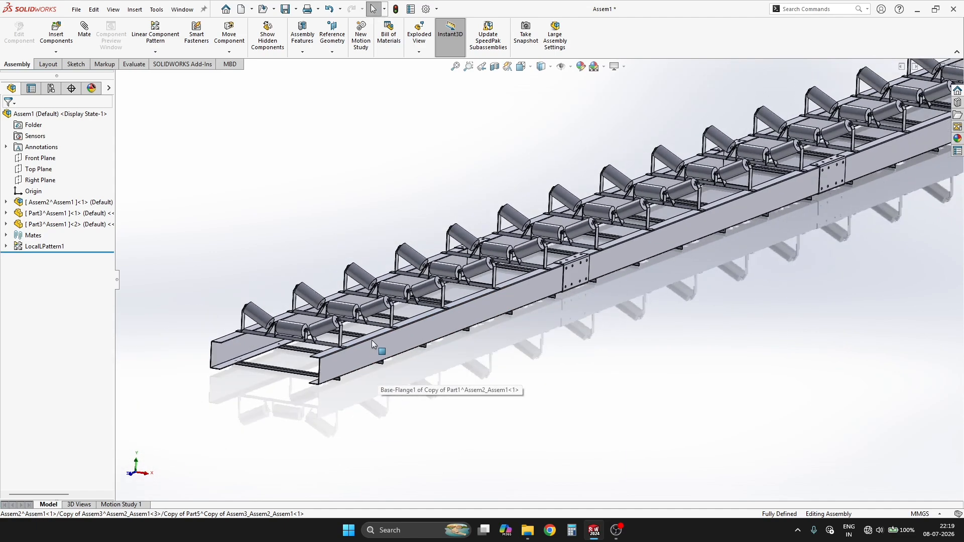
scroll(674, 230, up, 5)
scroll(676, 201, down, 2)
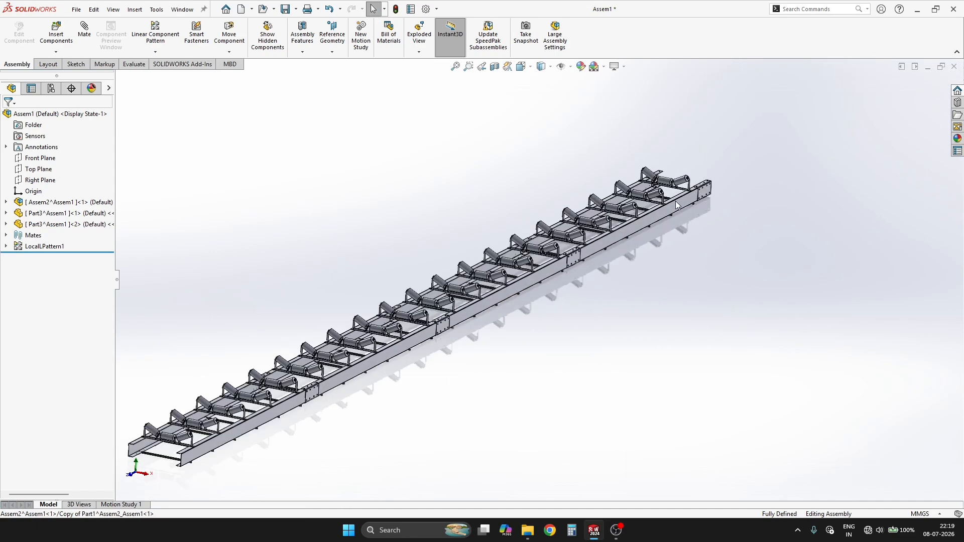
scroll(675, 204, down, 2)
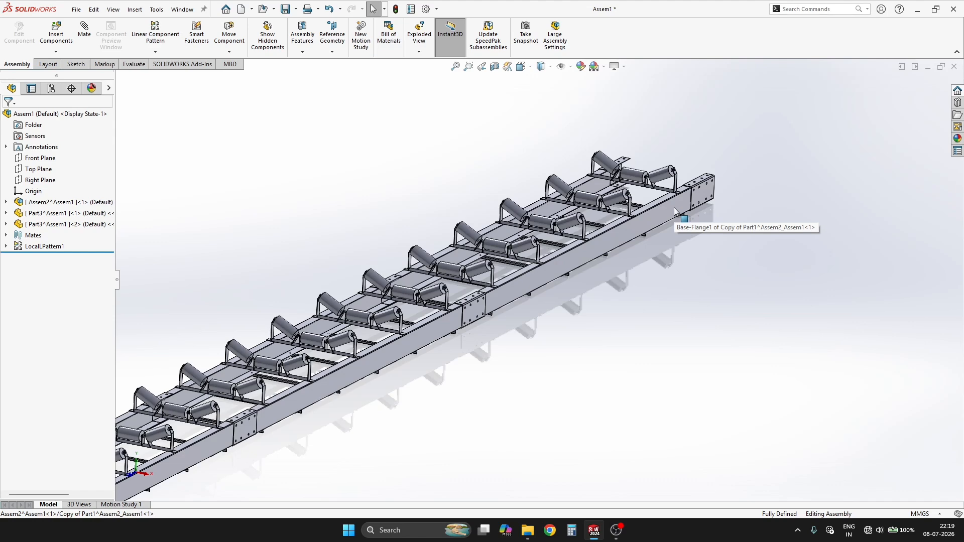
scroll(355, 318, up, 7)
scroll(296, 369, down, 3)
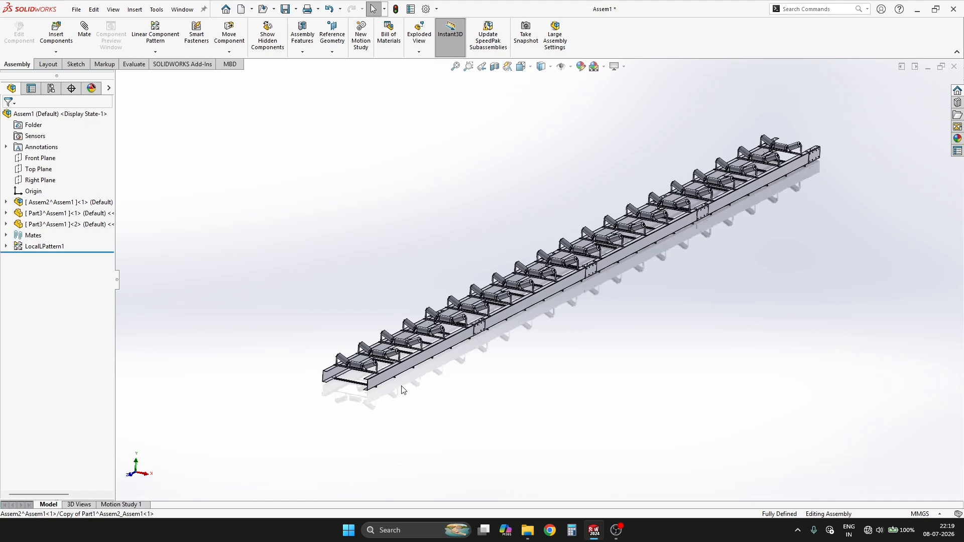
scroll(402, 390, down, 3)
scroll(389, 352, down, 3)
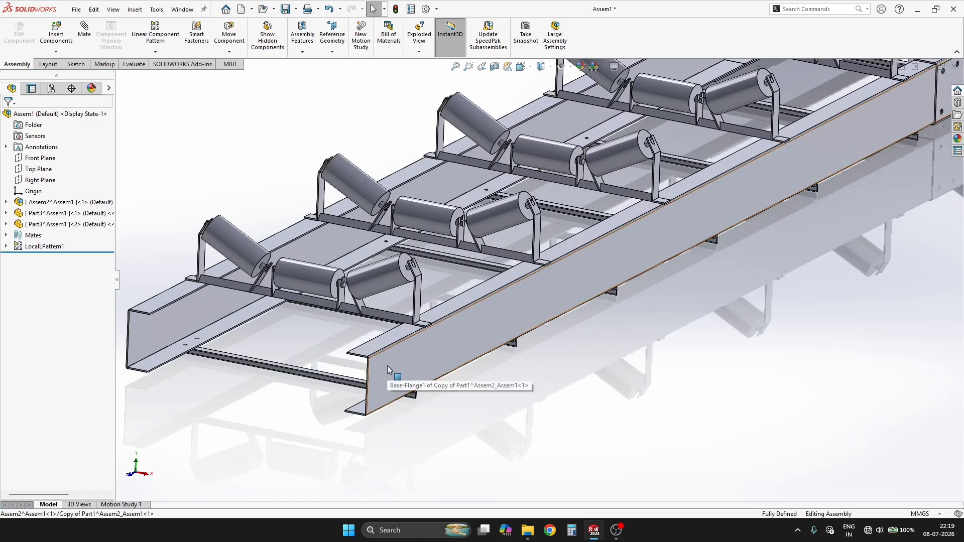
Step: Examine the open end of the conveyor frame, its cross member and the first idler sets from near and far
scroll(393, 372, up, 5)
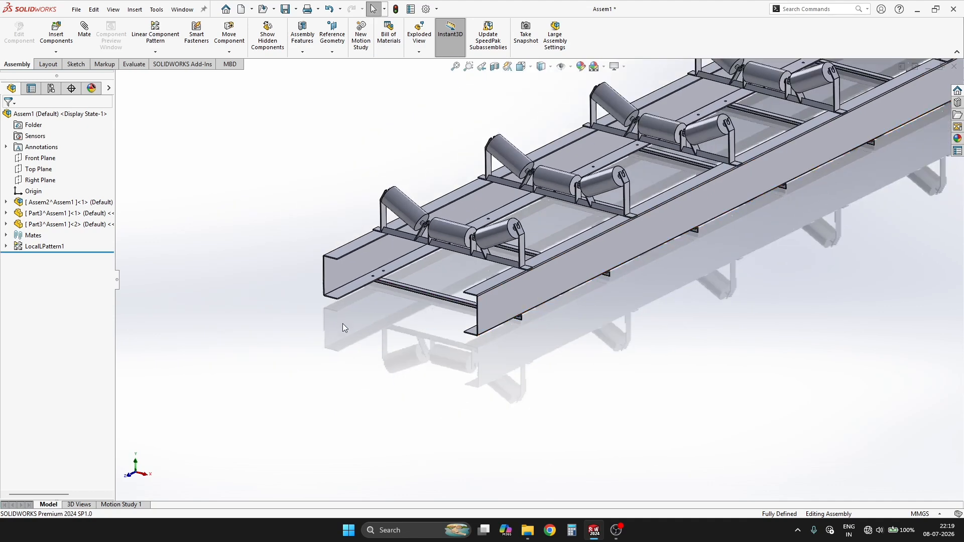
scroll(516, 257, up, 4)
scroll(620, 228, up, 4)
scroll(698, 183, down, 3)
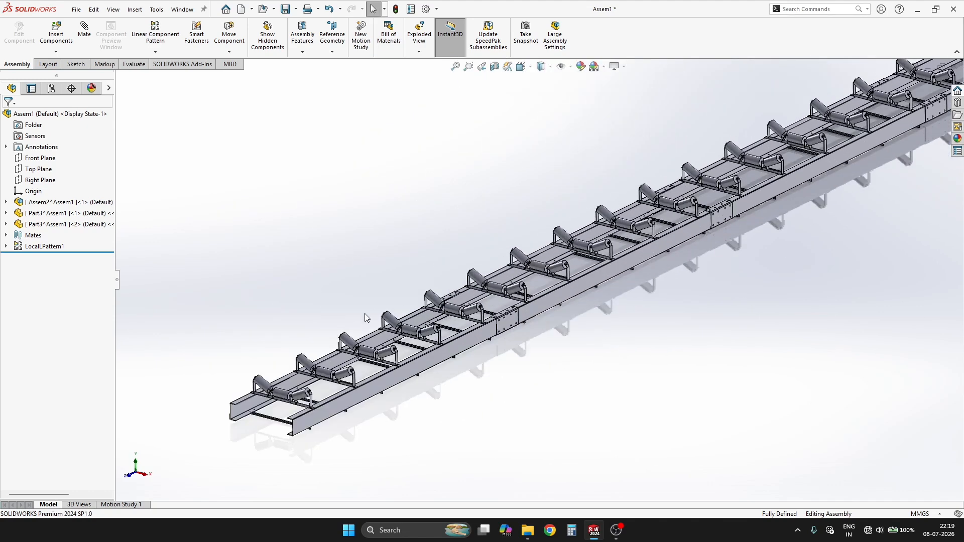
scroll(365, 314, up, 4)
scroll(503, 327, down, 5)
scroll(548, 195, down, 3)
scroll(707, 298, down, 3)
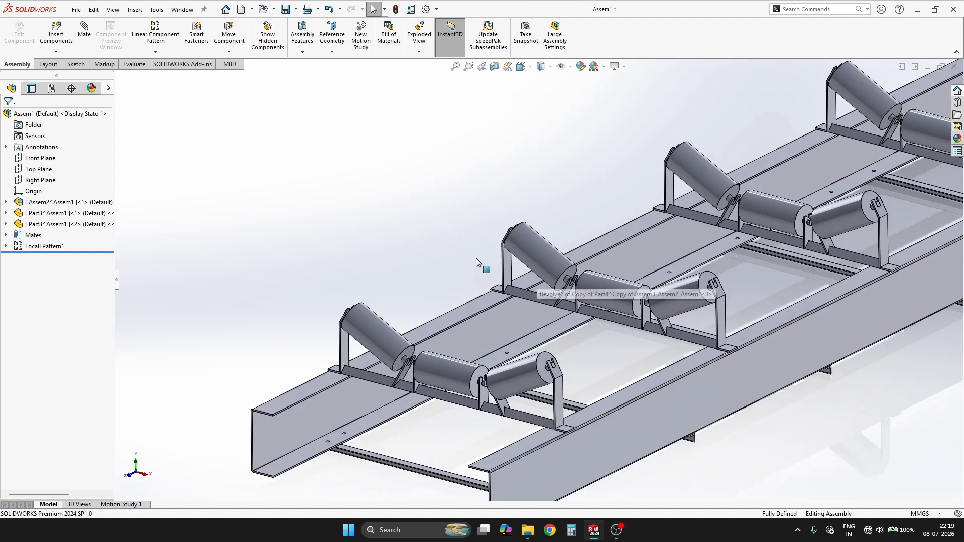
scroll(474, 258, up, 3)
scroll(598, 346, down, 3)
scroll(597, 347, up, 3)
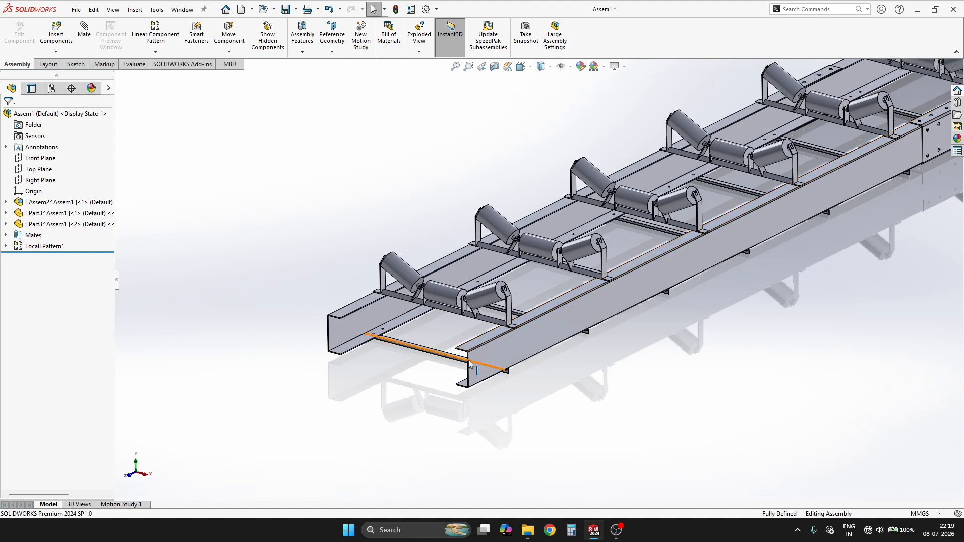
scroll(541, 370, up, 2)
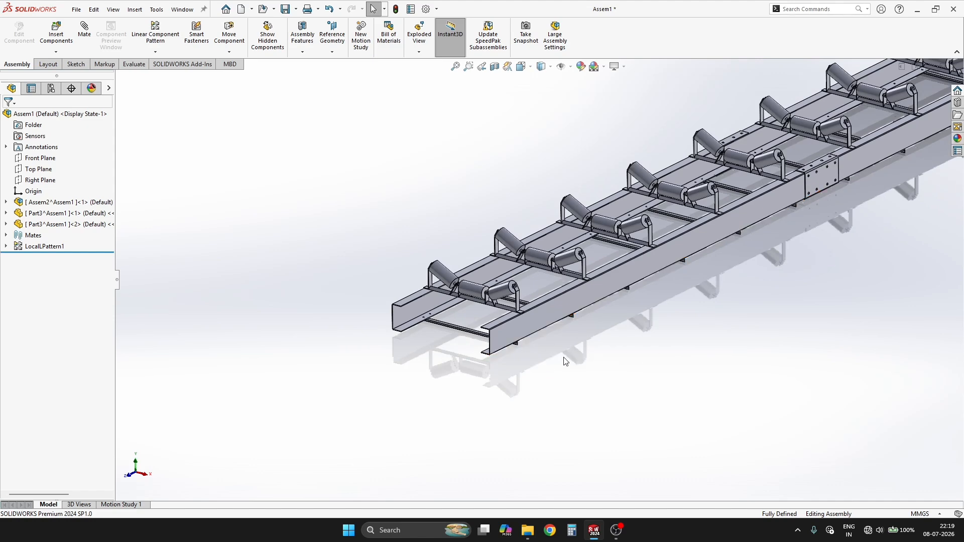
scroll(564, 357, up, 2)
scroll(562, 356, down, 2)
scroll(561, 347, down, 1)
scroll(580, 308, up, 1)
middle_drag(606, 287, 601, 302)
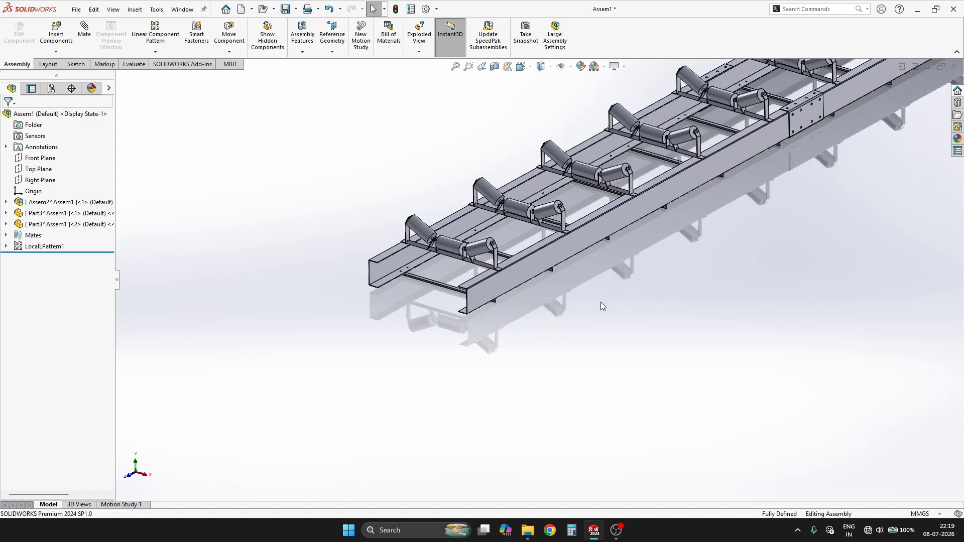
Step: Insert a new virtual part into the conveyor assembly and open it in its own window
click(56, 52)
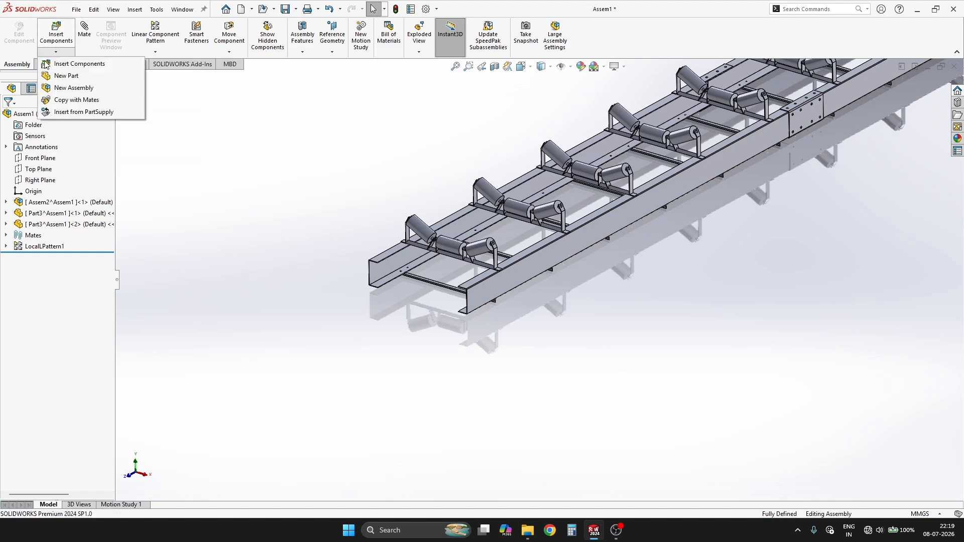
click(58, 76)
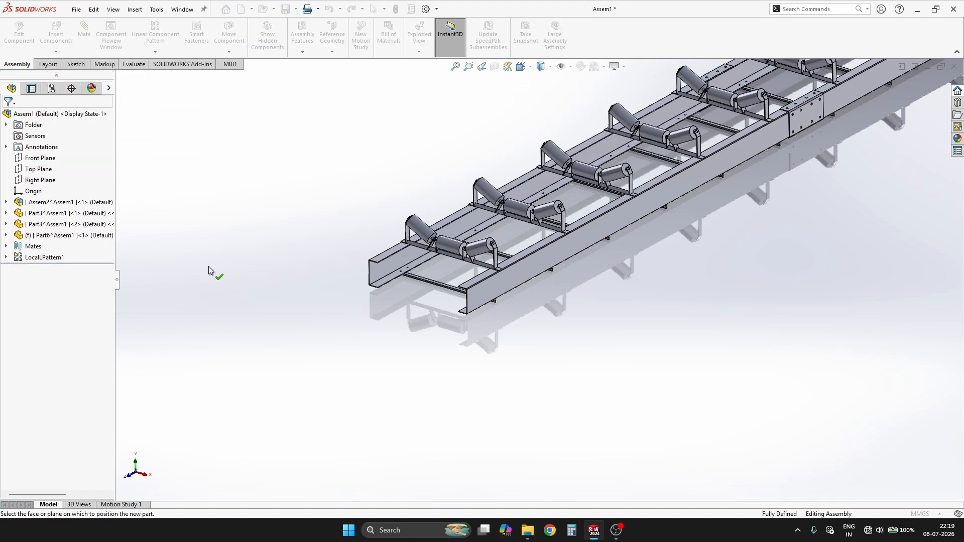
key(Escape)
click(42, 236)
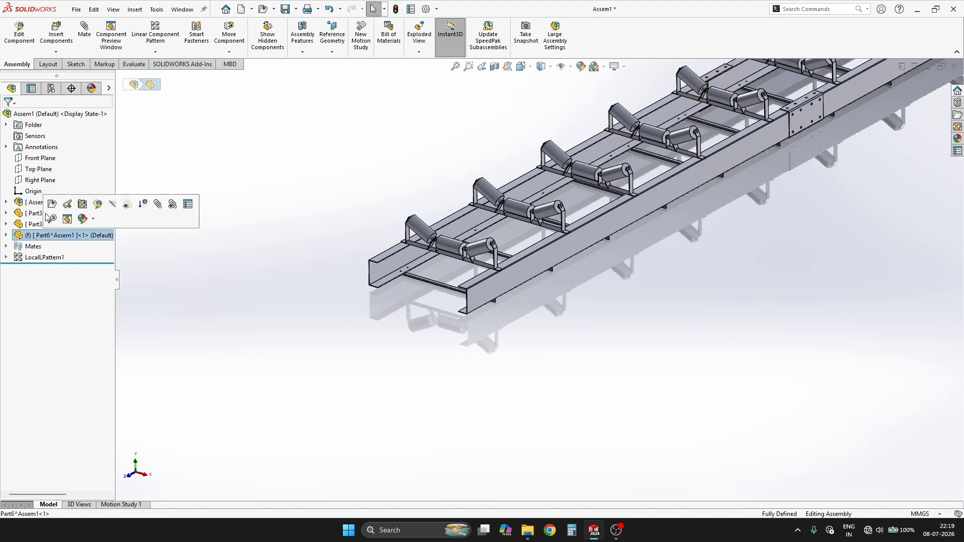
right_click(43, 241)
click(65, 364)
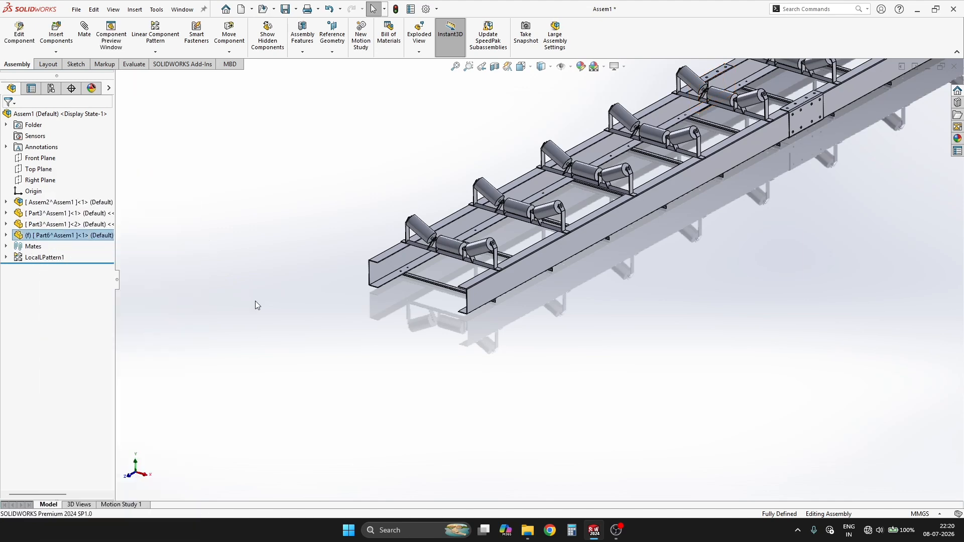
click(33, 234)
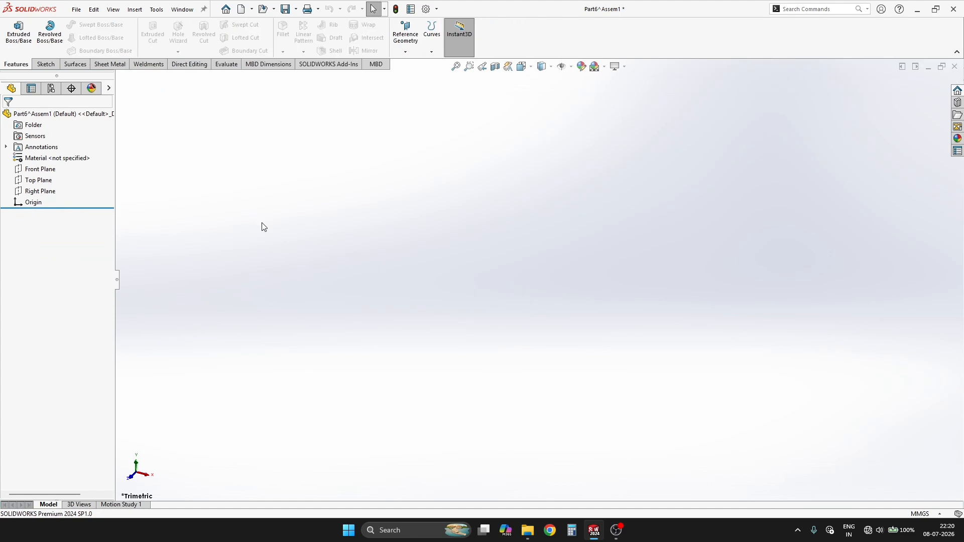
Step: Sketch a horizontal construction line about 136 mm long on the Front Plane, with its midpoint on the origin
click(55, 168)
click(50, 148)
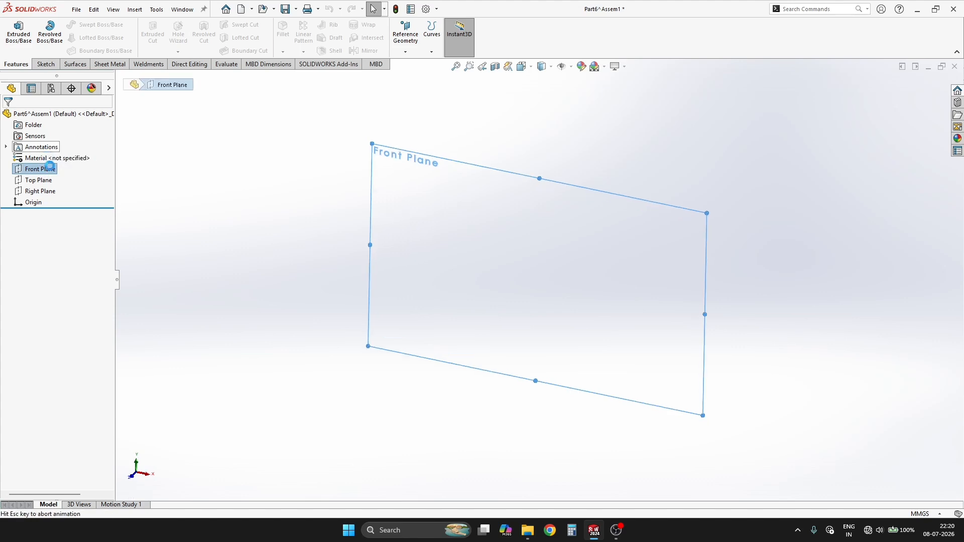
key(s)
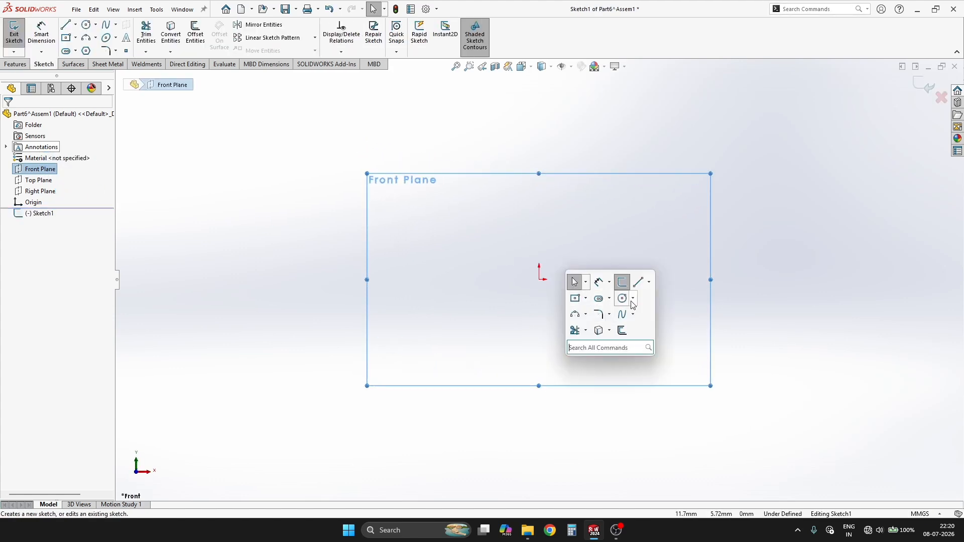
click(540, 280)
click(671, 280)
key(Escape)
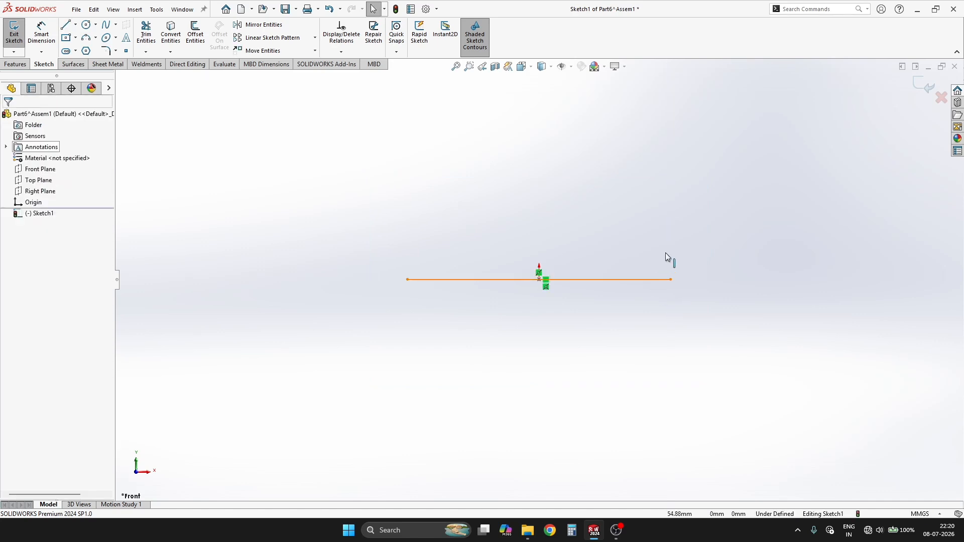
click(645, 280)
click(686, 253)
Step: Dimension the construction line's length as 1500 mm
right_drag(715, 309, 713, 281)
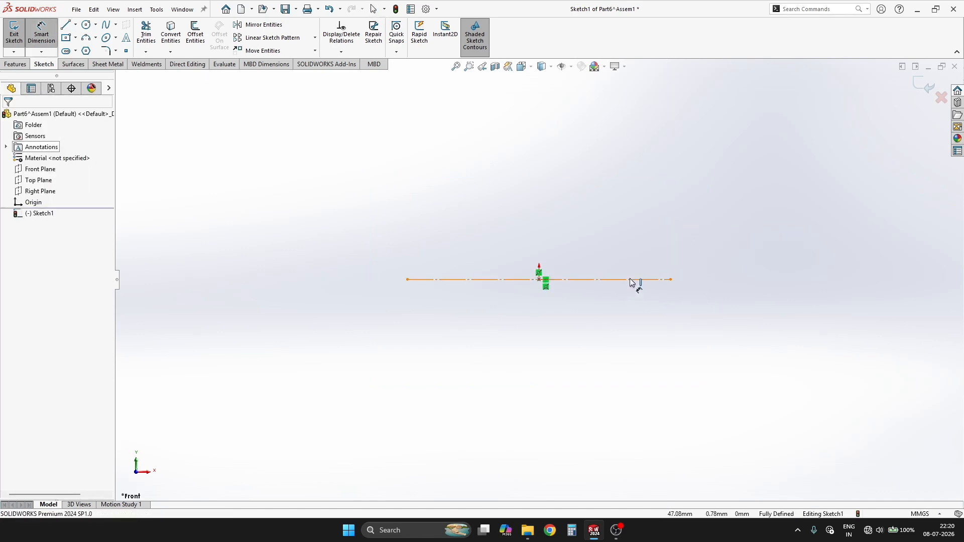
click(632, 280)
click(529, 352)
text(1500)
key(Return)
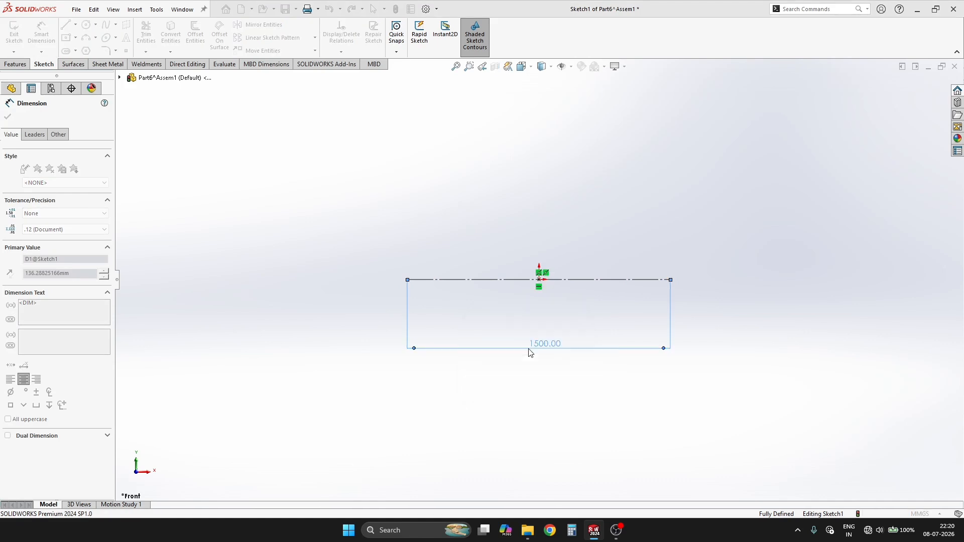
key(Escape)
Step: Sketch a closed stepped half-profile on the centreline, about 1305 mm long and 467 mm high, with a lower shaft step at each end
key(s)
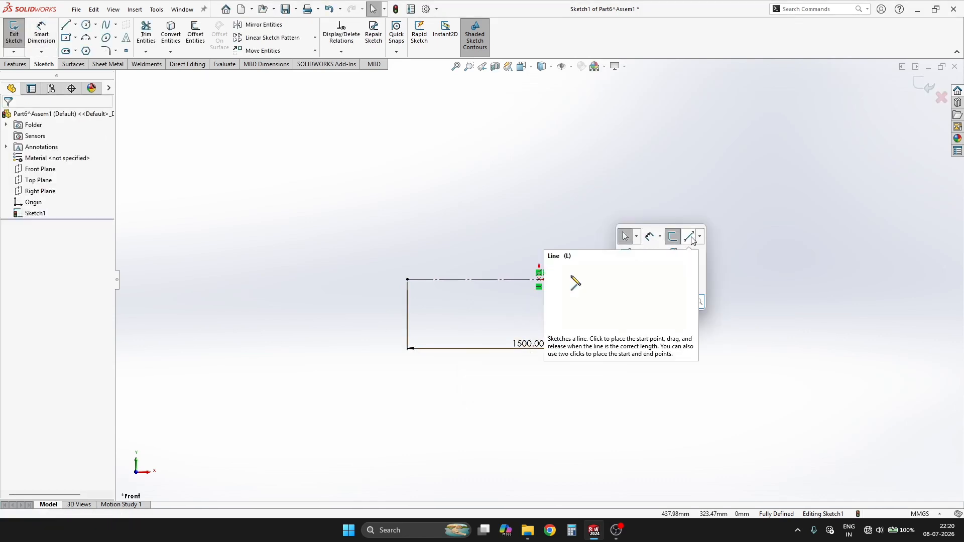
click(627, 235)
click(428, 279)
click(428, 260)
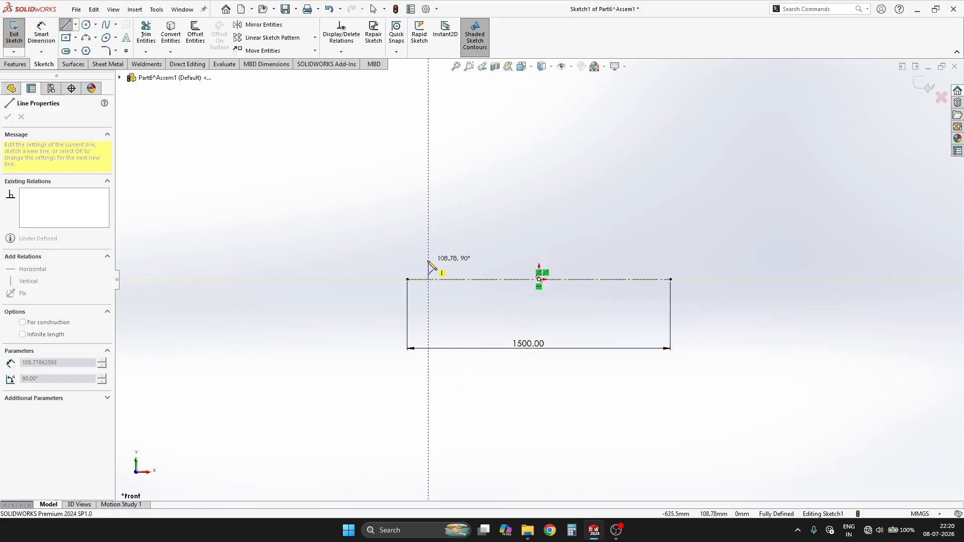
click(447, 260)
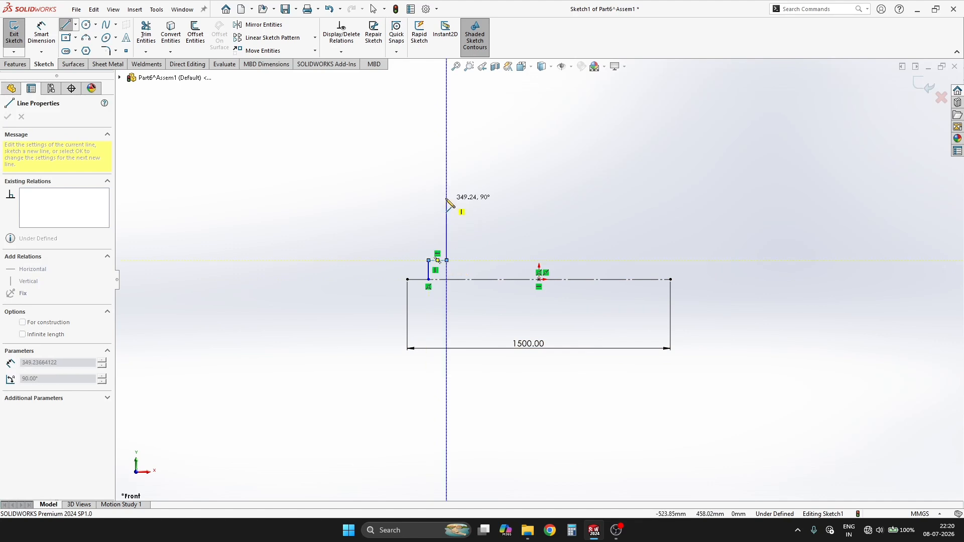
click(447, 197)
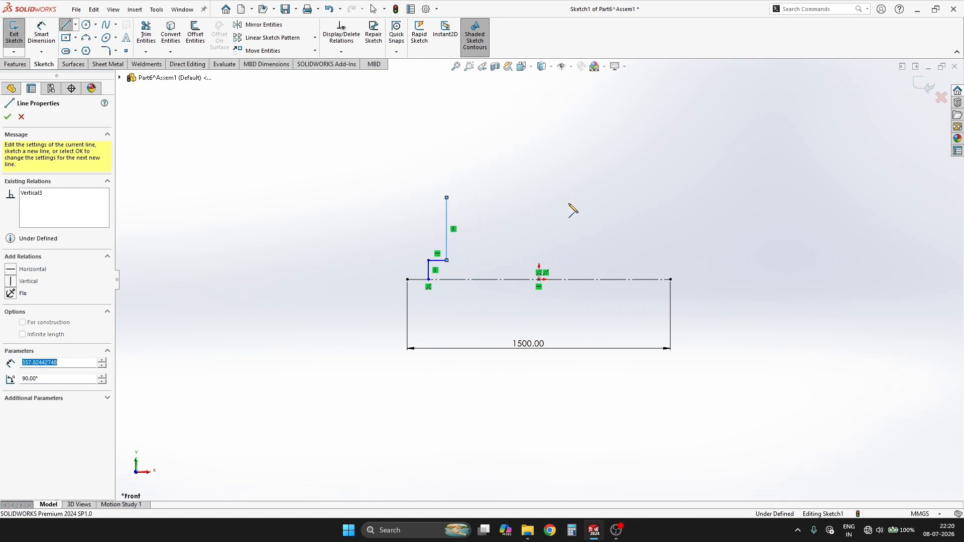
click(643, 198)
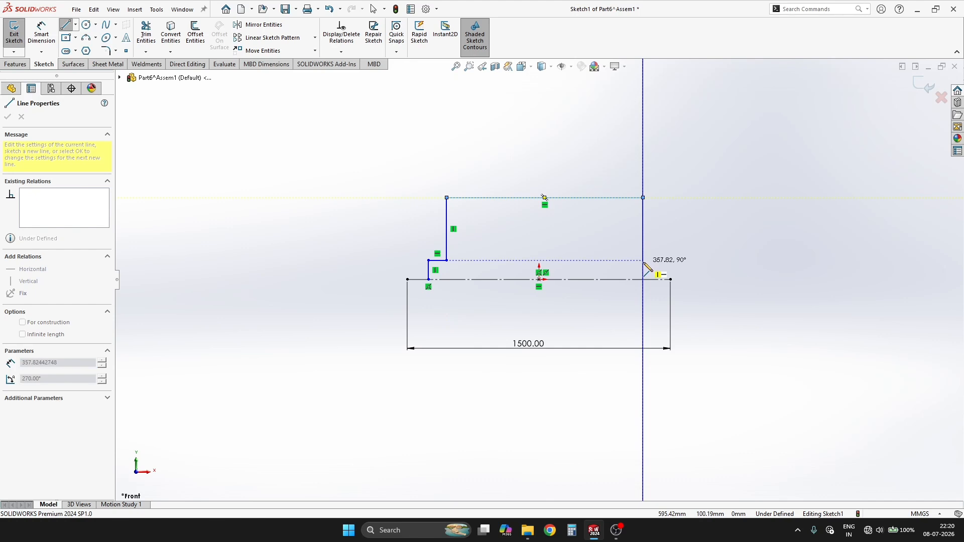
click(643, 260)
click(658, 260)
click(658, 279)
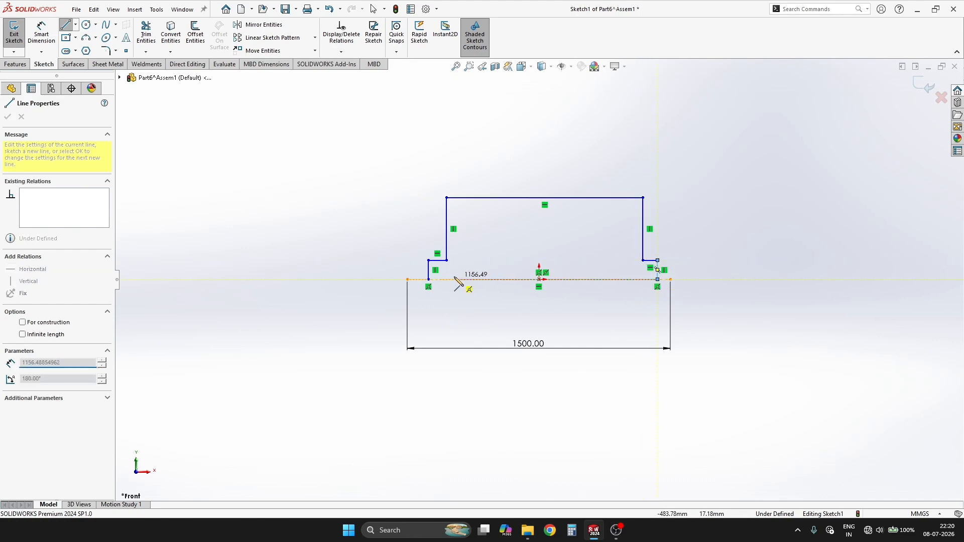
click(429, 279)
key(Escape)
Step: Dimension the right shaft step's diameter about the centreline as 100 mm
scroll(711, 242, down, 3)
scroll(535, 251, up, 3)
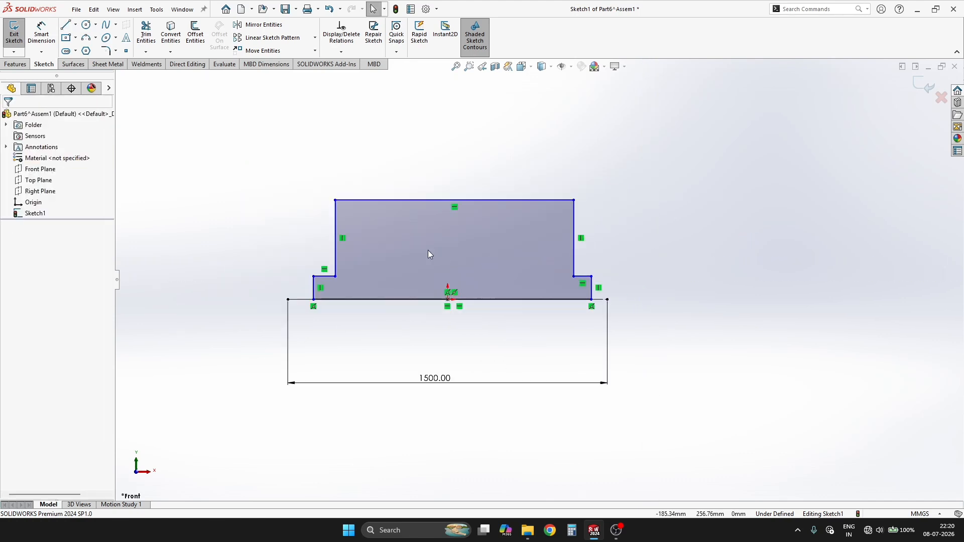
scroll(291, 221, down, 2)
key(s)
click(676, 225)
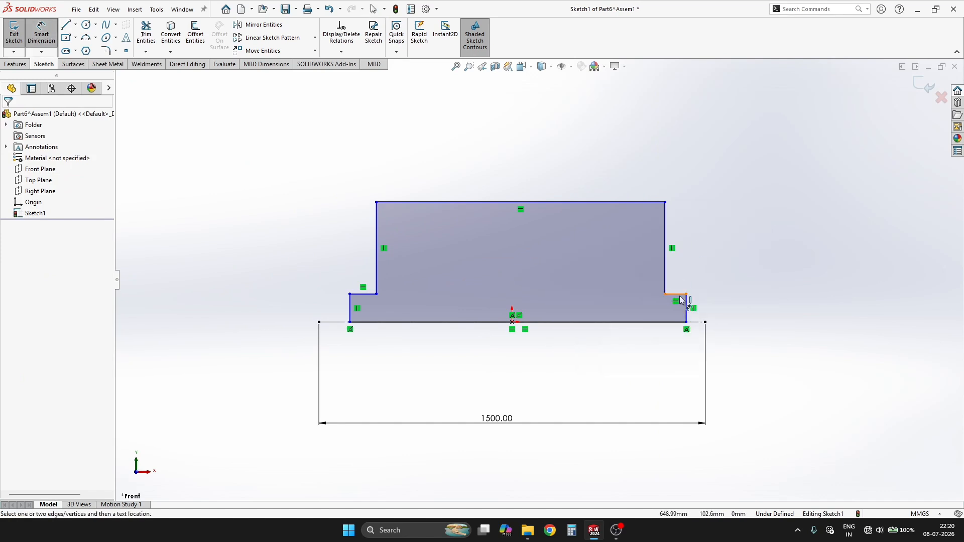
click(681, 295)
click(682, 322)
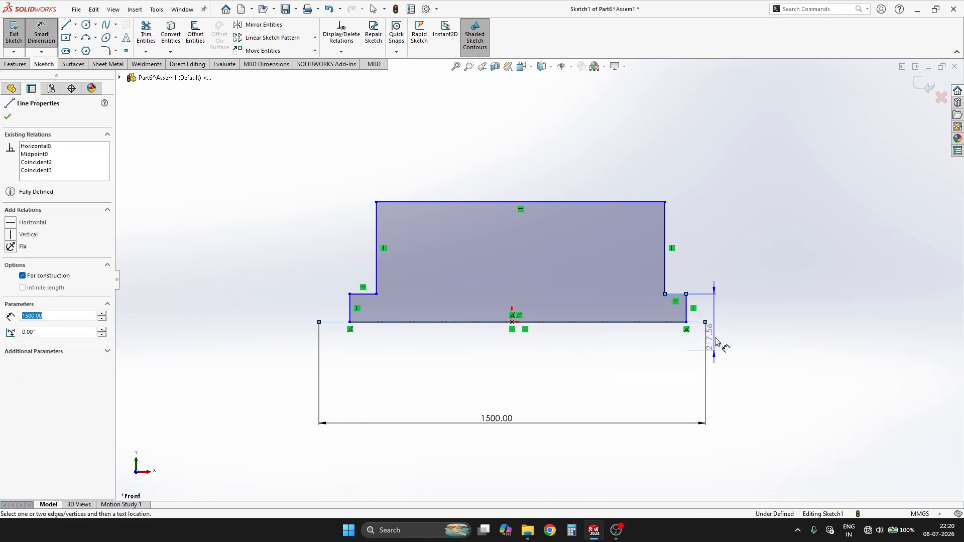
click(728, 345)
key(Return)
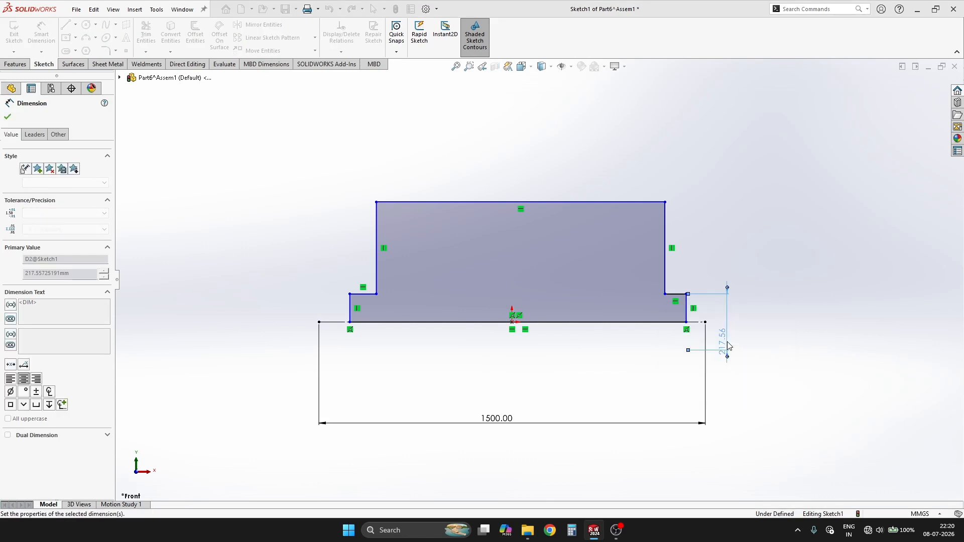
click(635, 324)
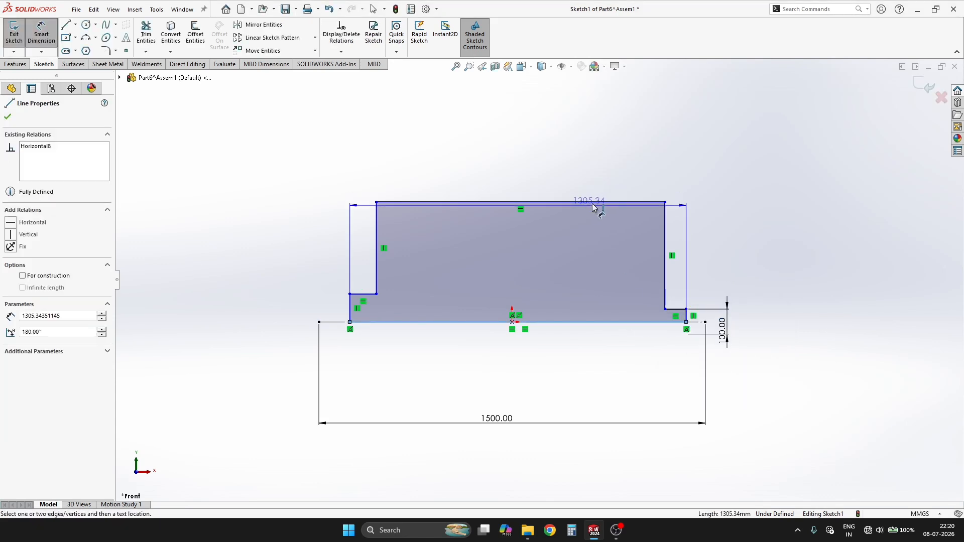
click(596, 202)
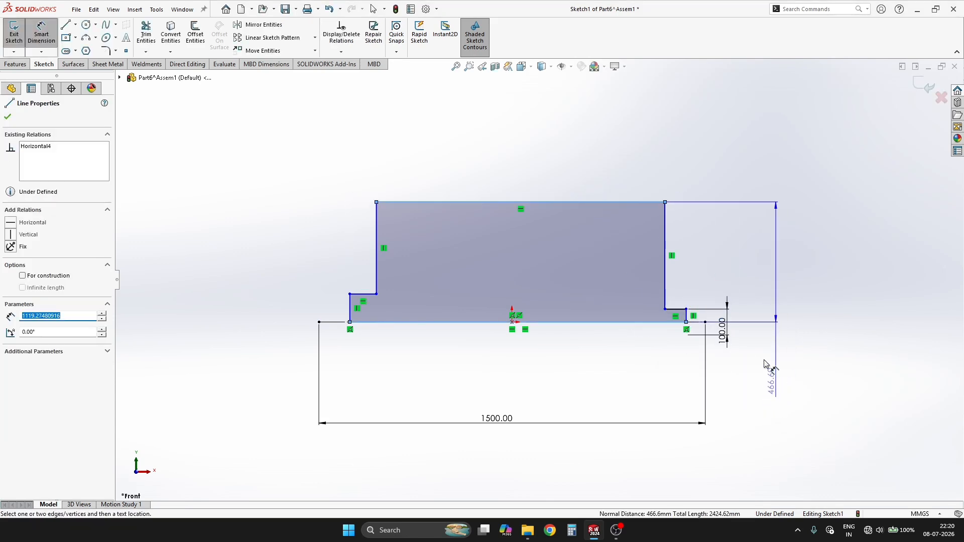
key(Escape)
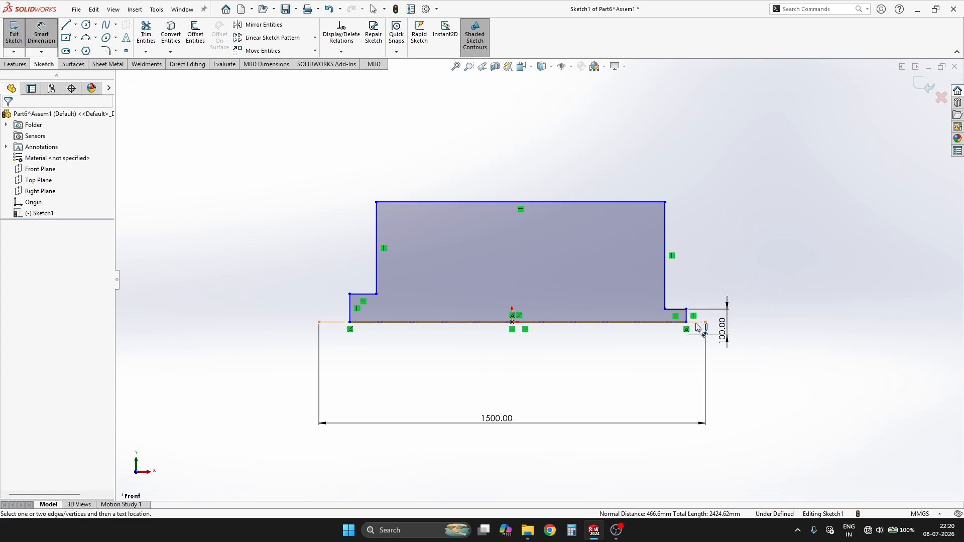
Step: Dimension the drum body's diameter between the profile's top edge and the centreline as 300 mm
click(665, 202)
click(812, 322)
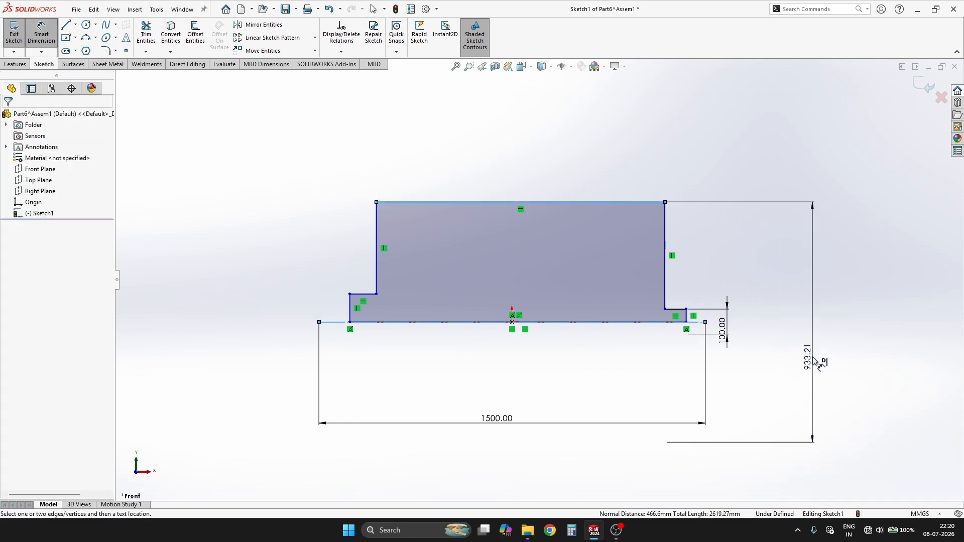
text(300)
key(Return)
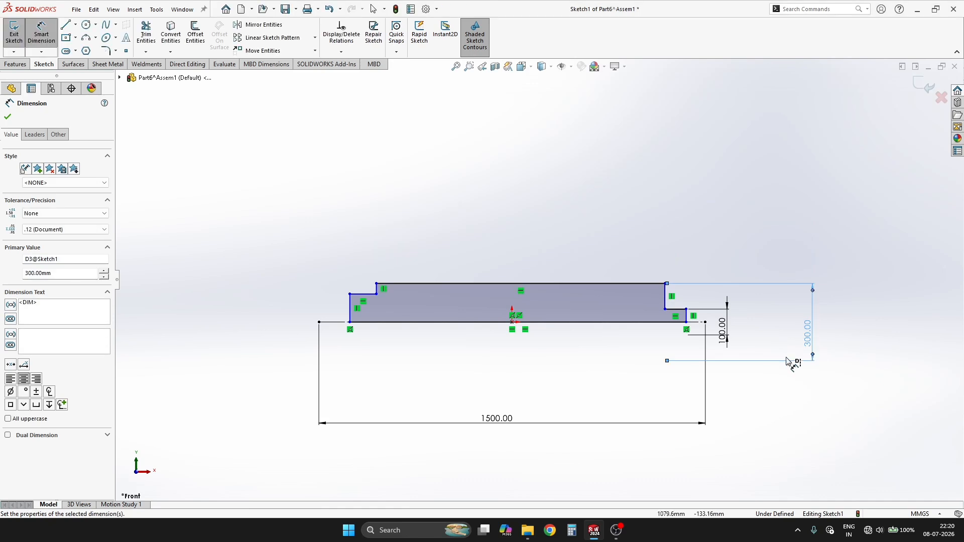
key(Escape)
Step: Set the drum body's diameter to 500 mm
key(f)
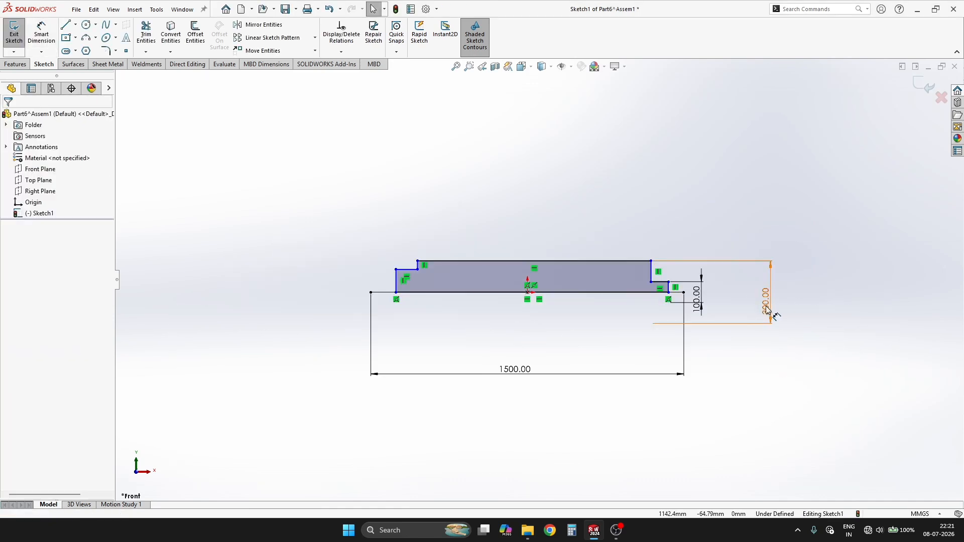
double_click(767, 310)
text(500)
key(Return)
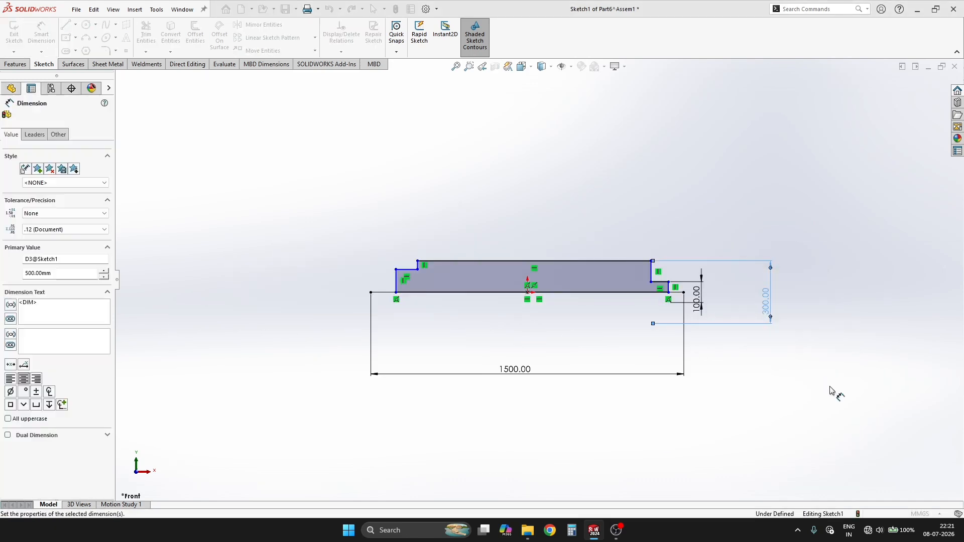
key(Escape)
Step: Make the top edges of the left and right shaft steps collinear
scroll(473, 265, down, 4)
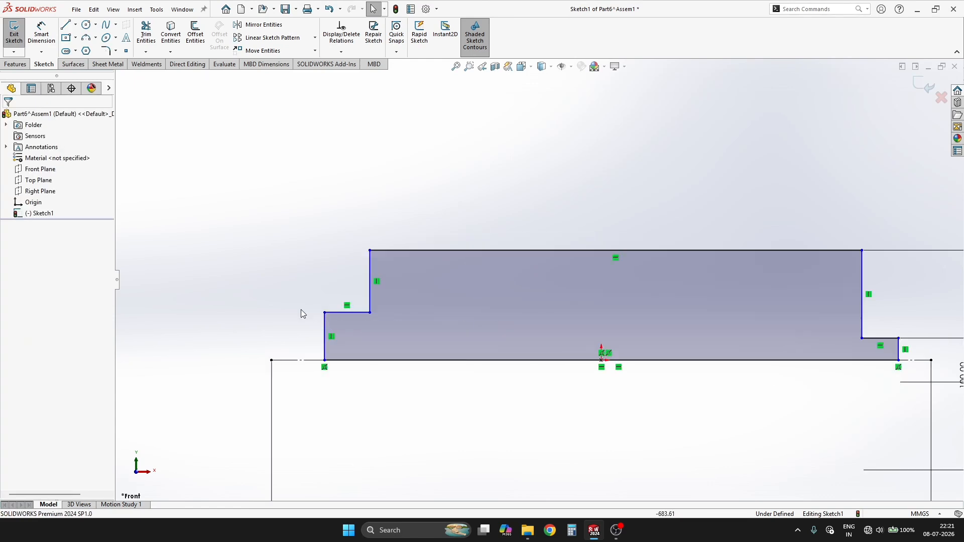
click(357, 312)
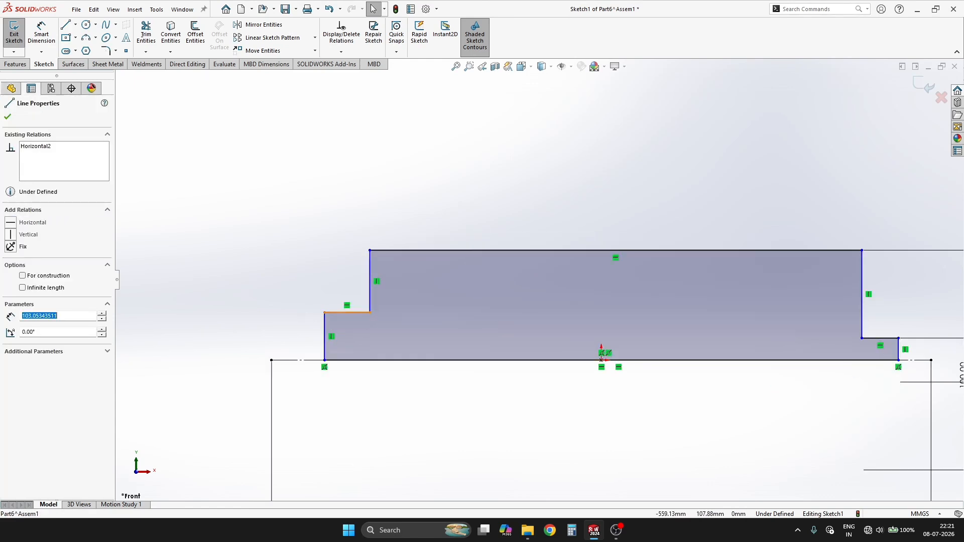
ctrl+click(879, 338)
click(861, 295)
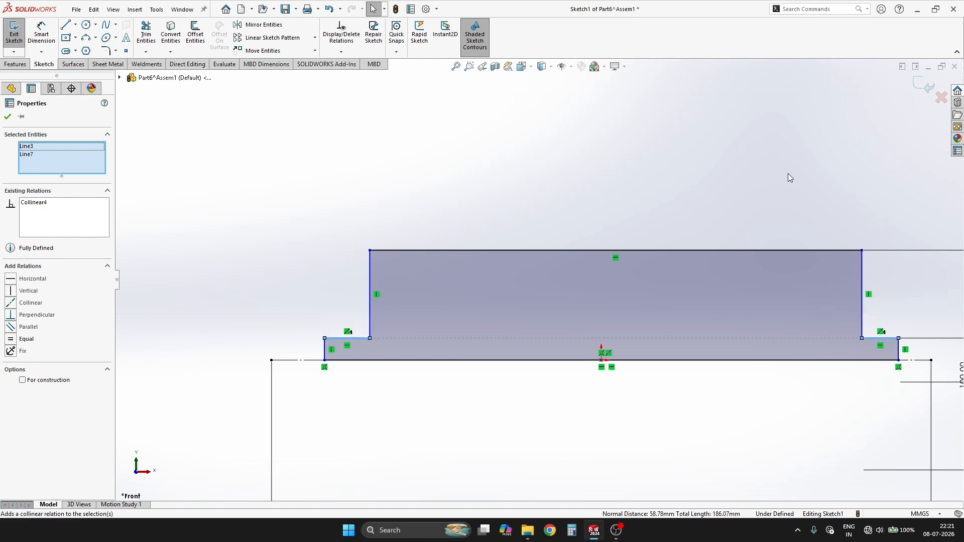
key(Escape)
scroll(538, 280, up, 2)
Step: Dimension the distance from the origin to the drum body's left end face as 500 mm
right_drag(223, 331, 218, 300)
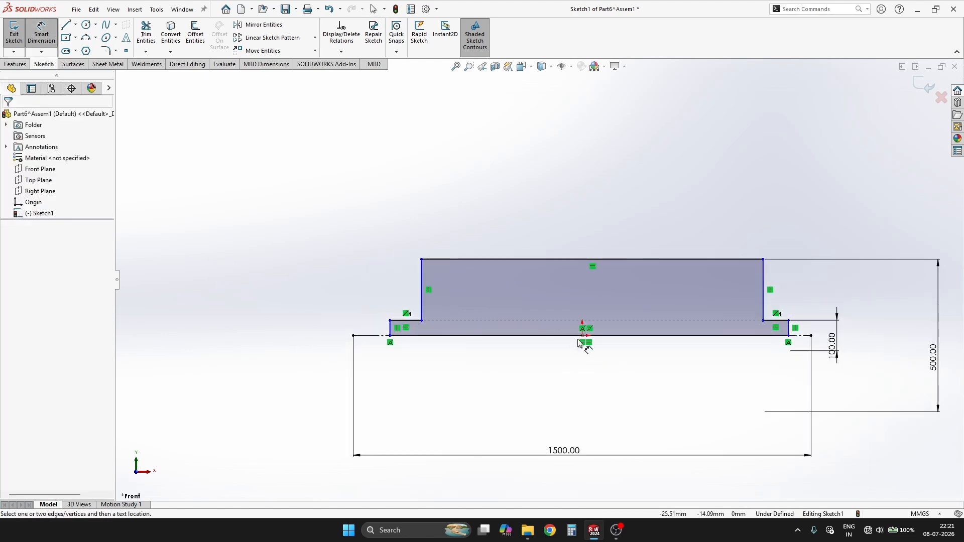
click(583, 337)
click(422, 282)
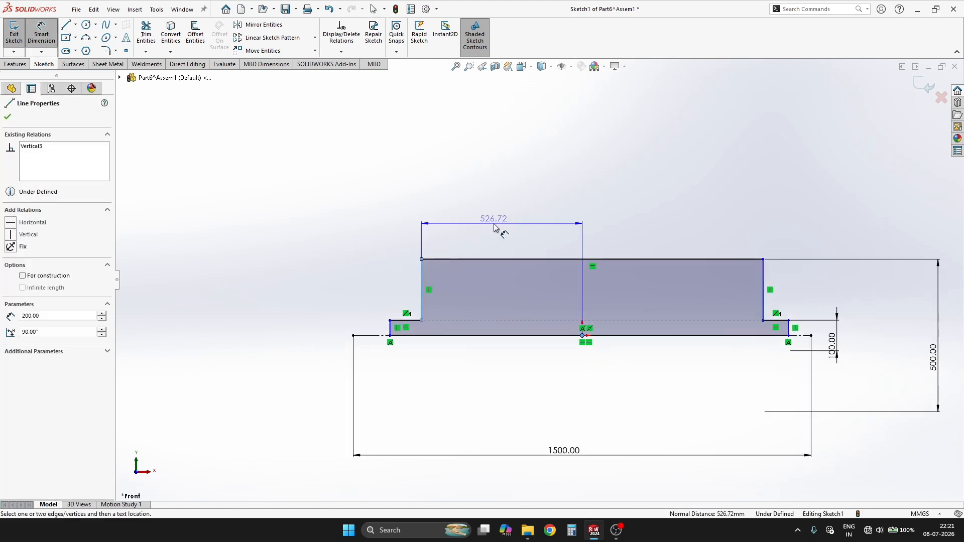
click(496, 226)
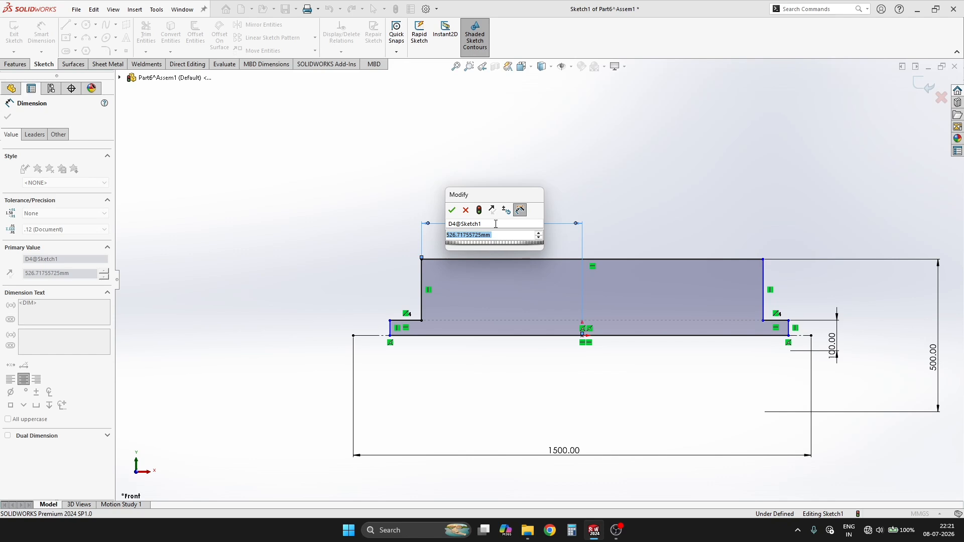
text(600)
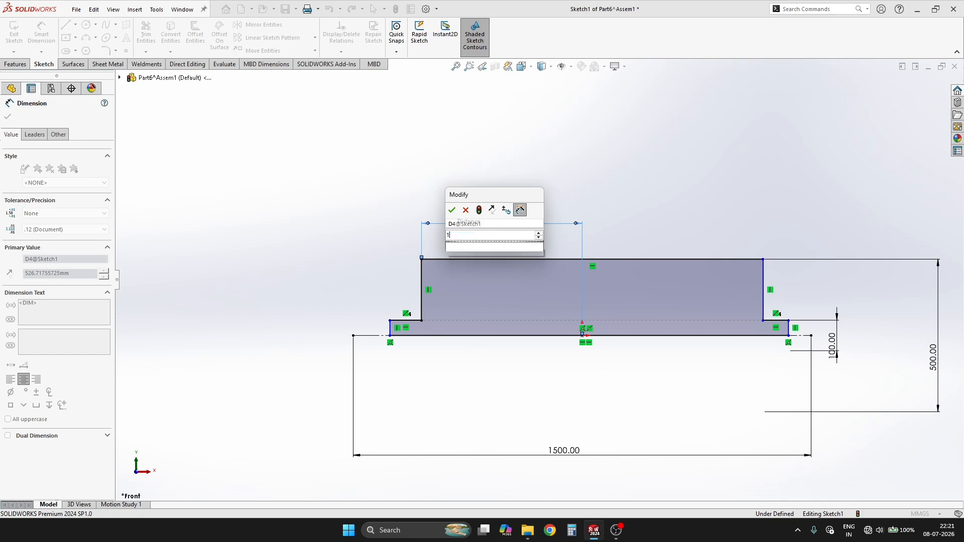
key(Return)
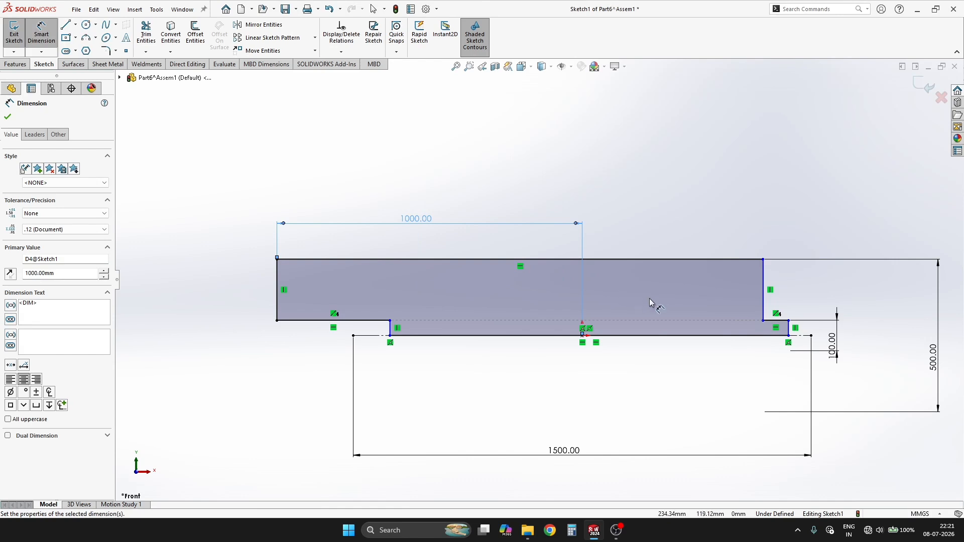
double_click(427, 221)
text(500)
key(Return)
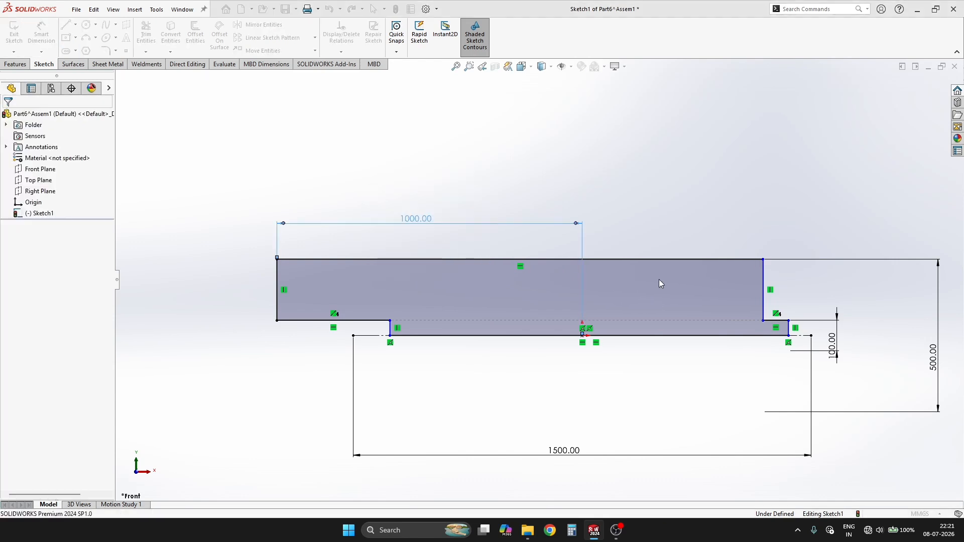
Step: Dimension the drum body's full length along the profile's top edge as 1000 mm
click(725, 260)
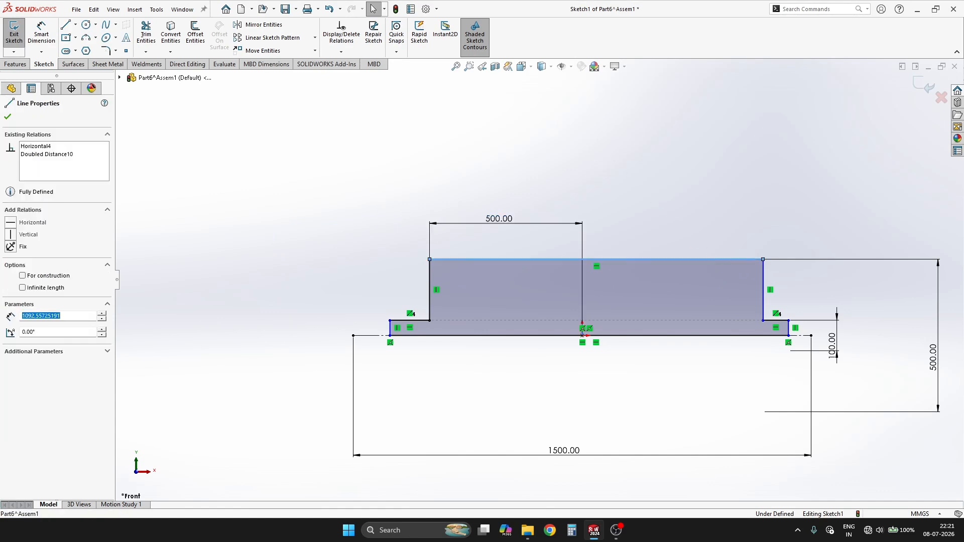
right_drag(636, 224, 631, 175)
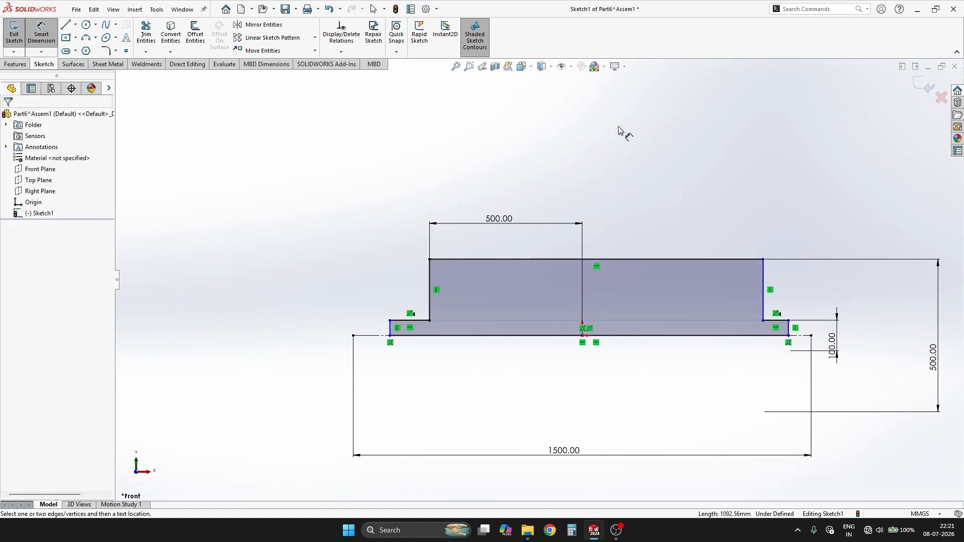
click(652, 260)
click(566, 167)
text(1000)
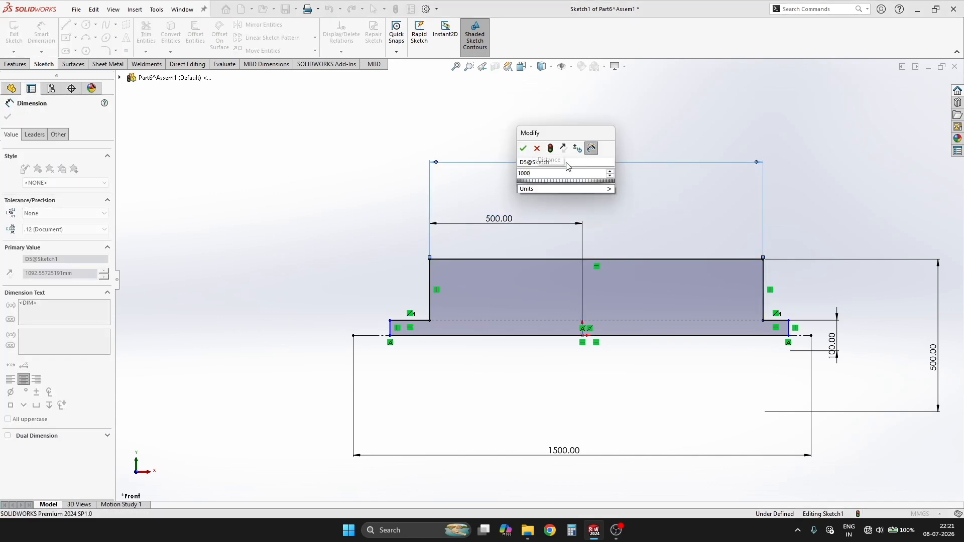
key(Return)
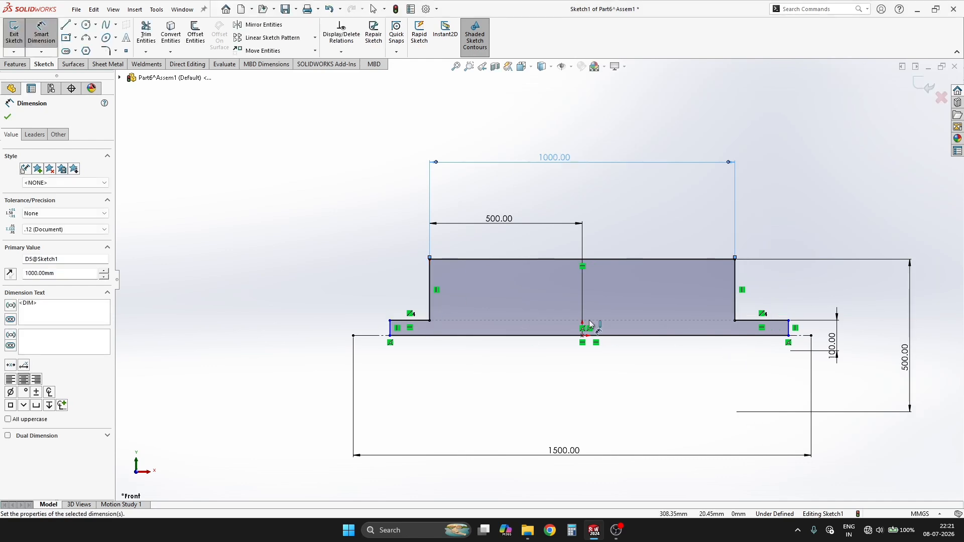
Step: Dimension the overall length of the profile's base line between the shaft ends as 1100 mm
click(441, 336)
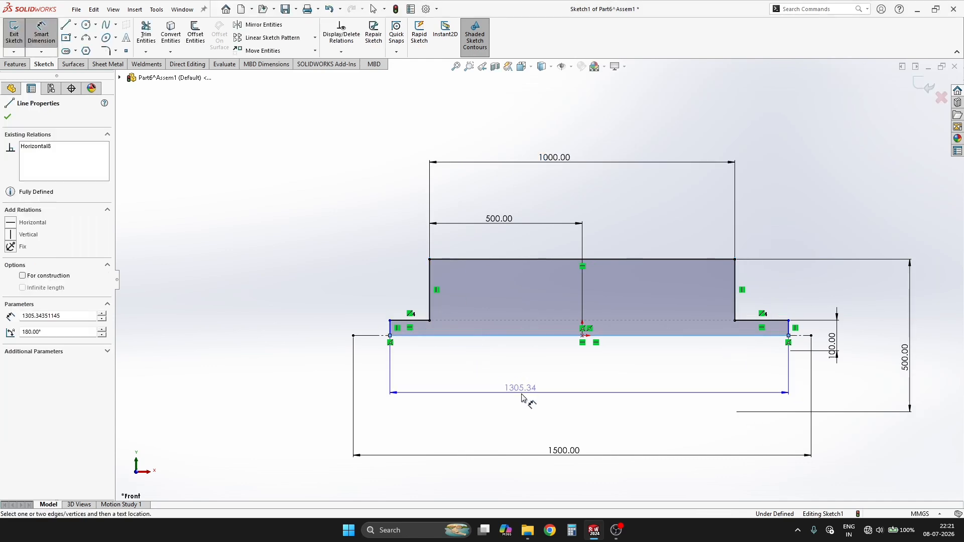
click(562, 396)
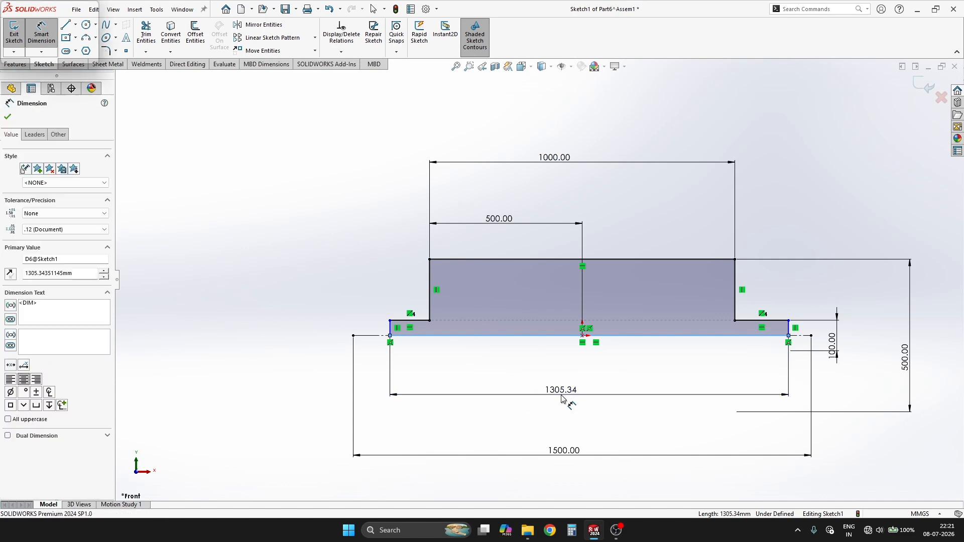
text(1100)
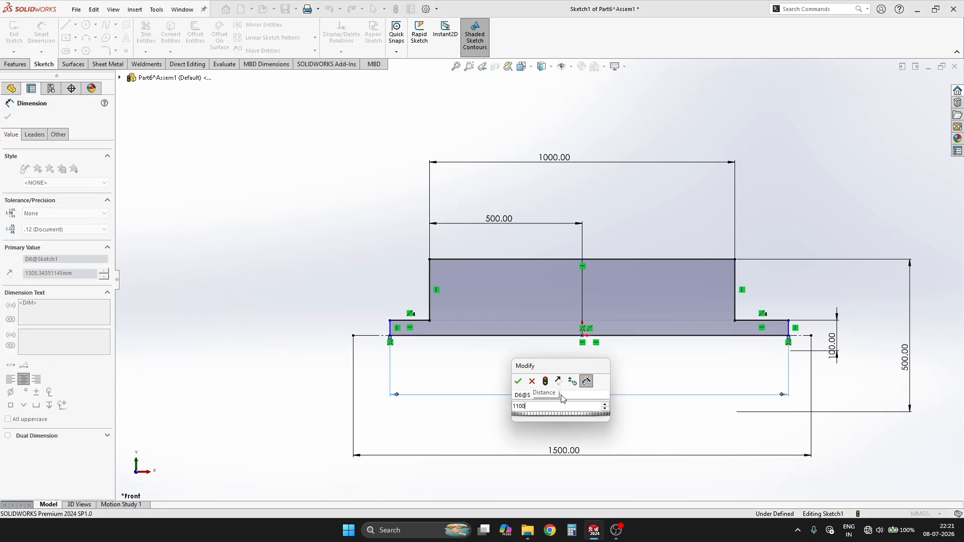
key(Return)
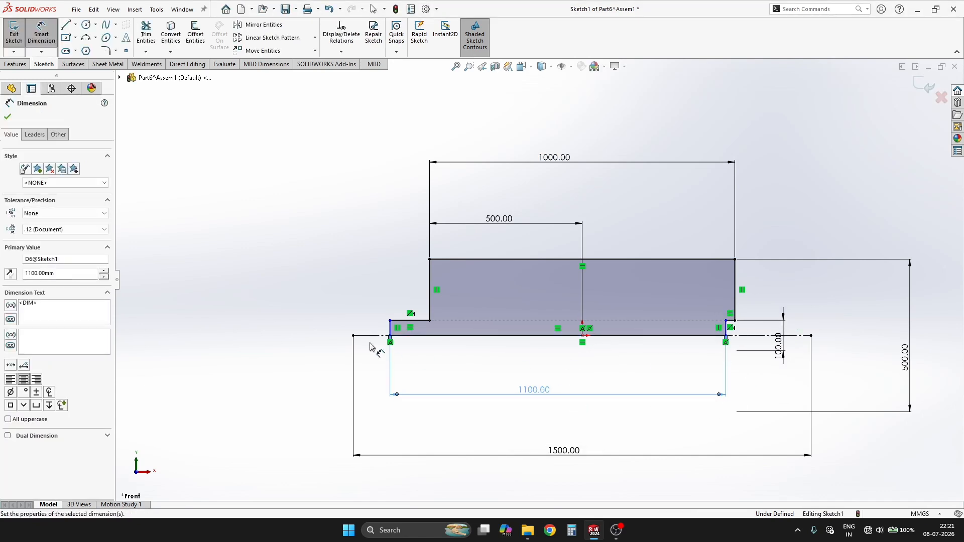
Step: Dimension the left shaft end from the origin as half the overall length, 1100/2 mm
click(583, 336)
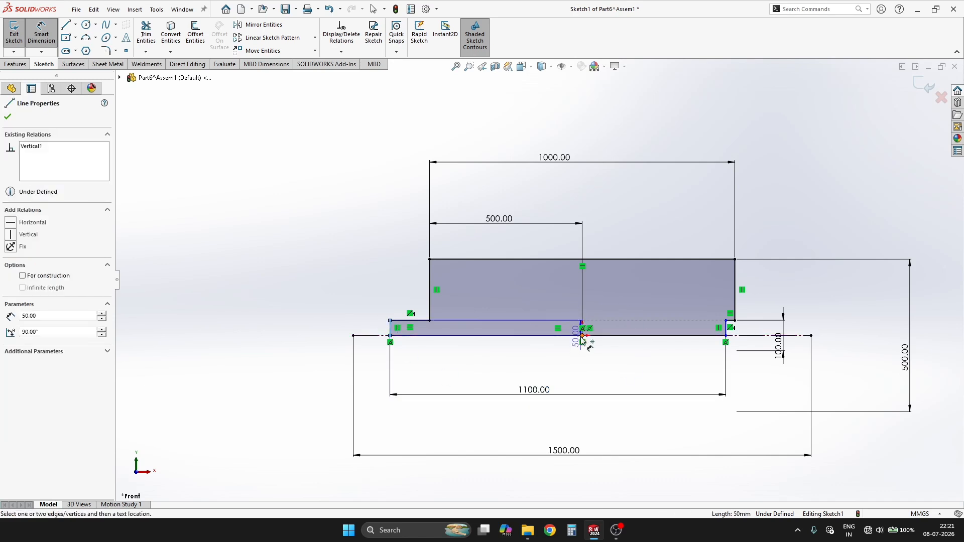
click(503, 361)
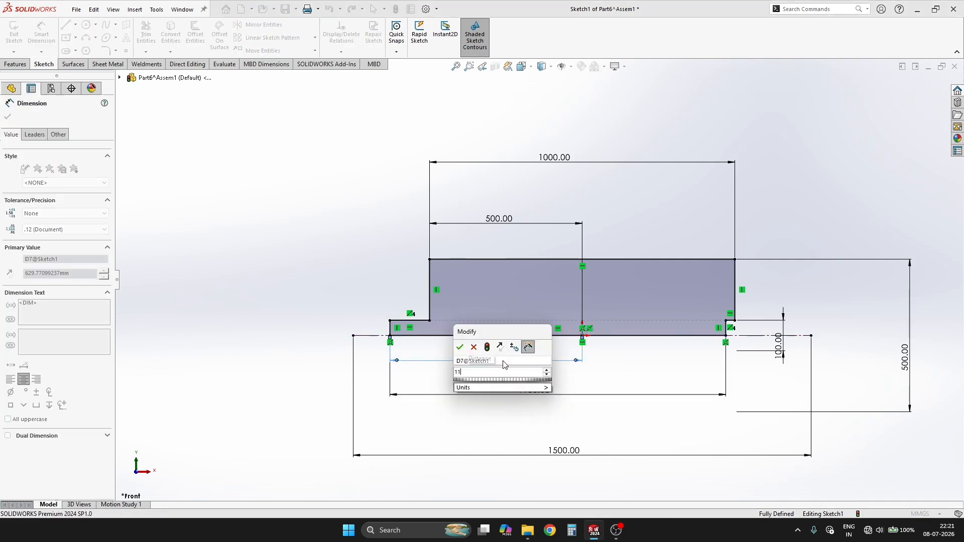
text(1100/2)
key(Return)
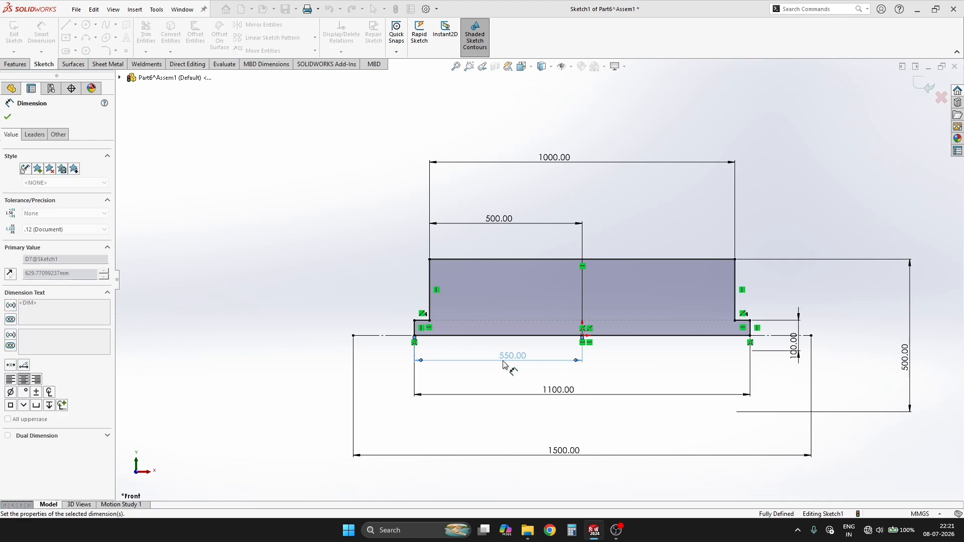
key(Escape)
Step: Set the overall shaft length to 1200 mm and the left shaft end's distance from the origin to 600 mm
double_click(553, 391)
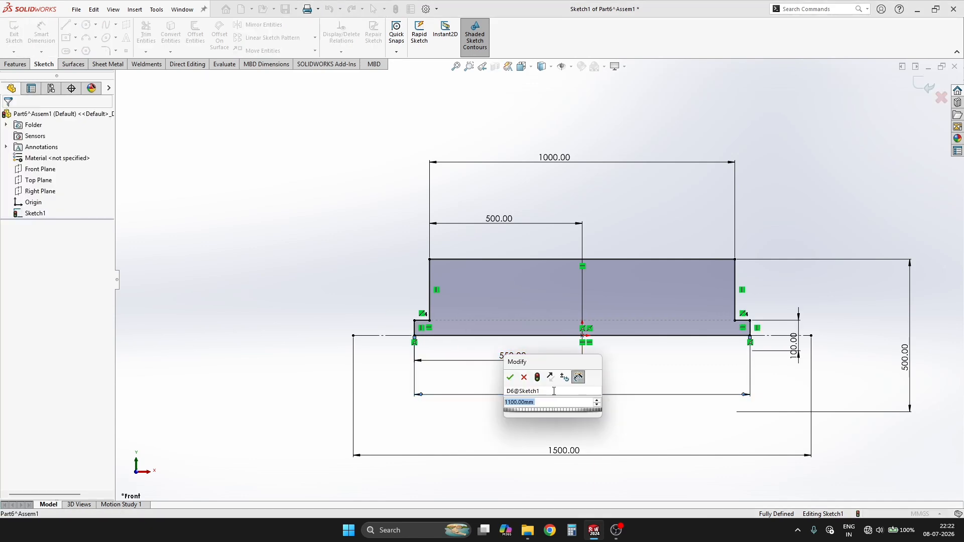
text(1200)
key(Return)
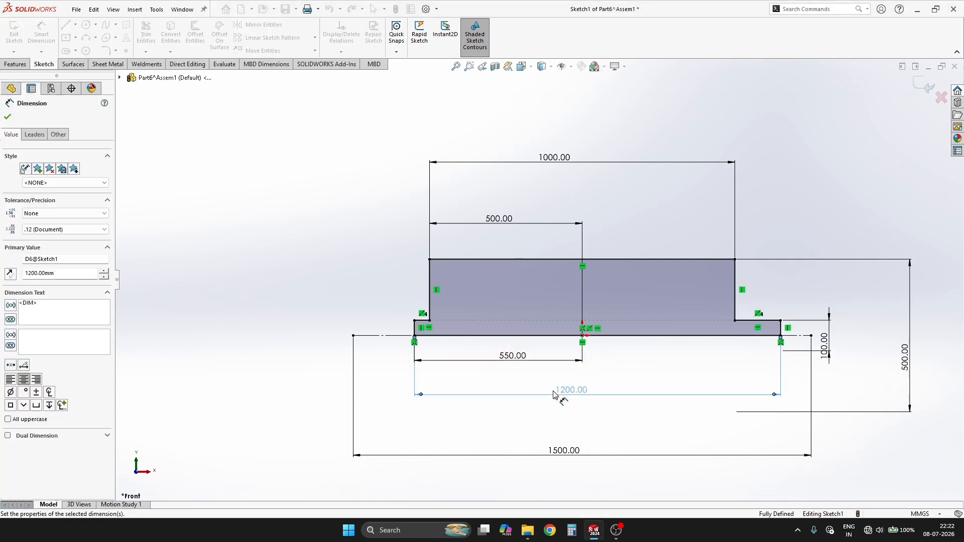
key(Escape)
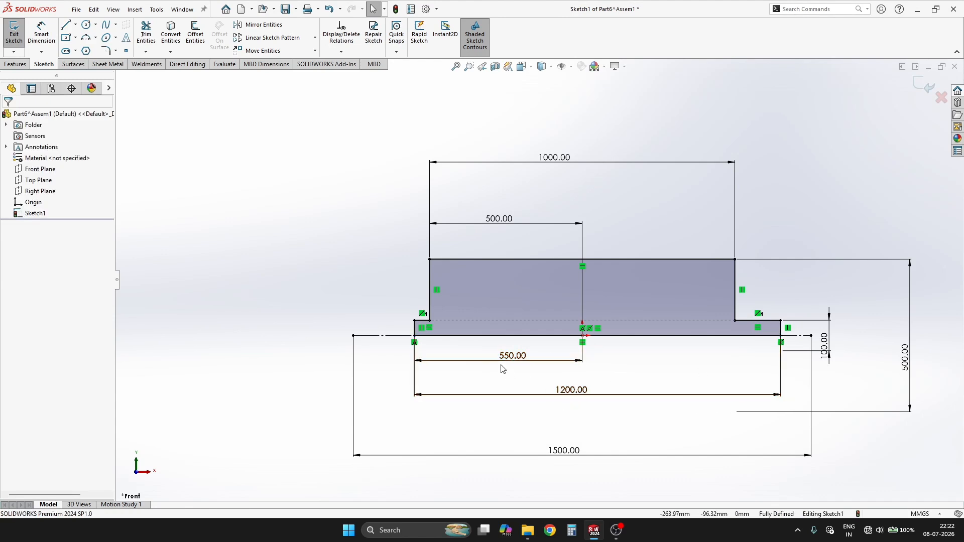
double_click(513, 357)
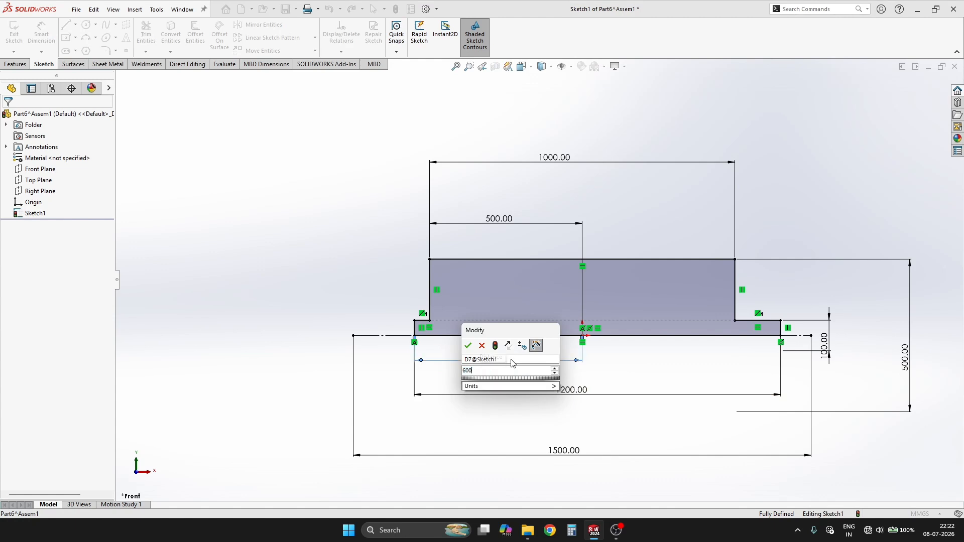
key(Return)
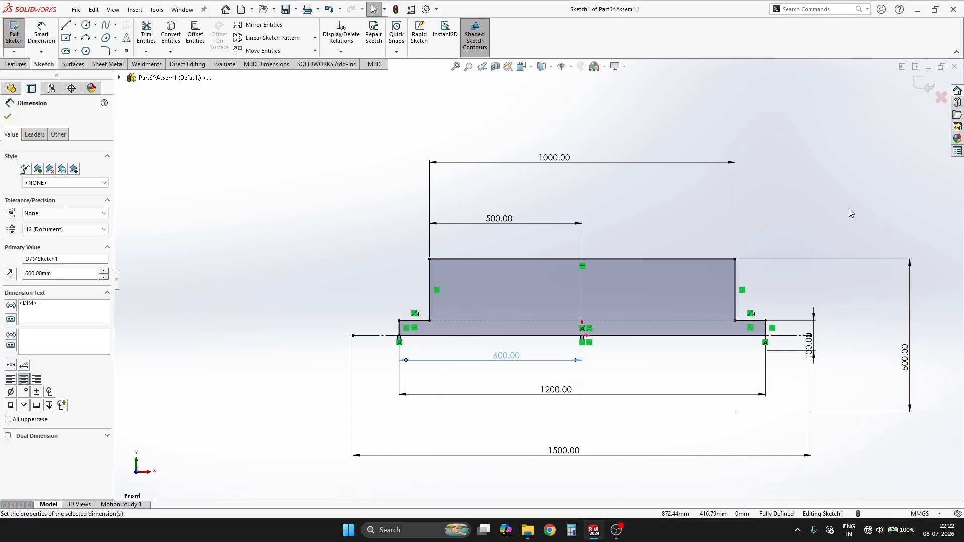
click(848, 209)
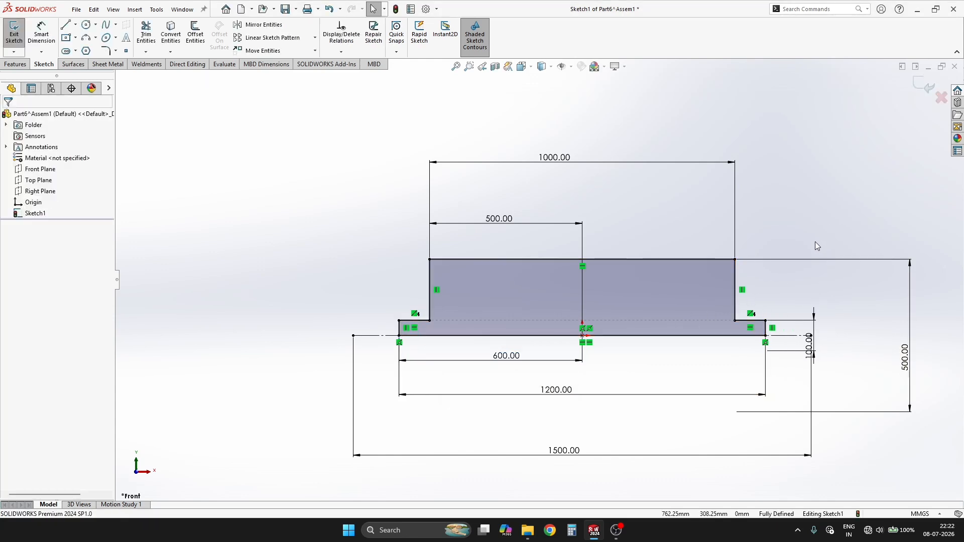
Step: Set the overall shaft length to 1400 mm and the left shaft end's distance from the origin to 700 mm
double_click(560, 390)
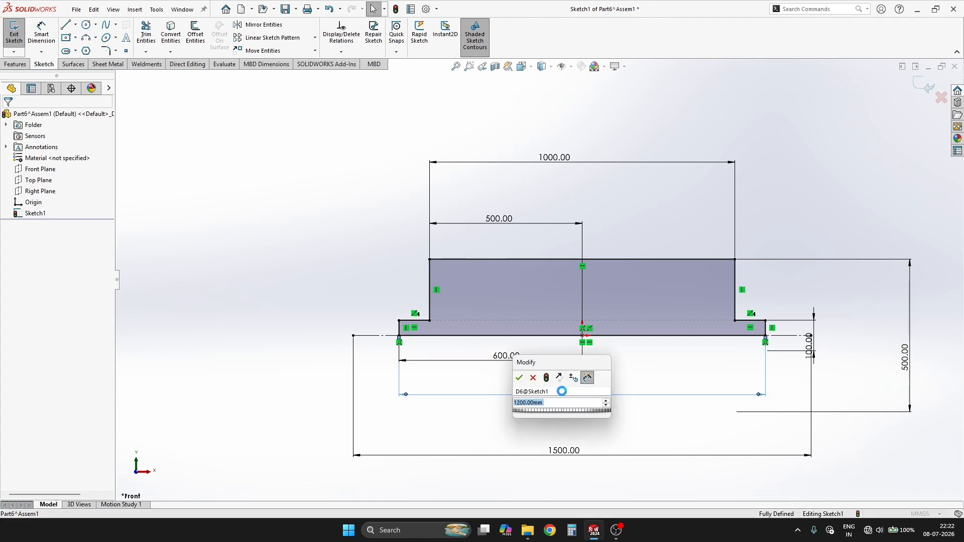
text(14)
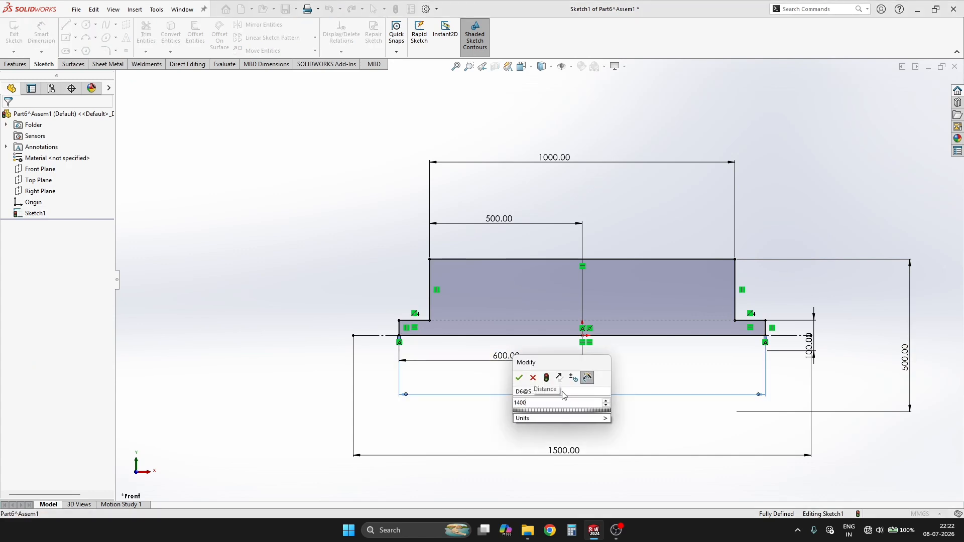
text(00)
key(Return)
double_click(503, 360)
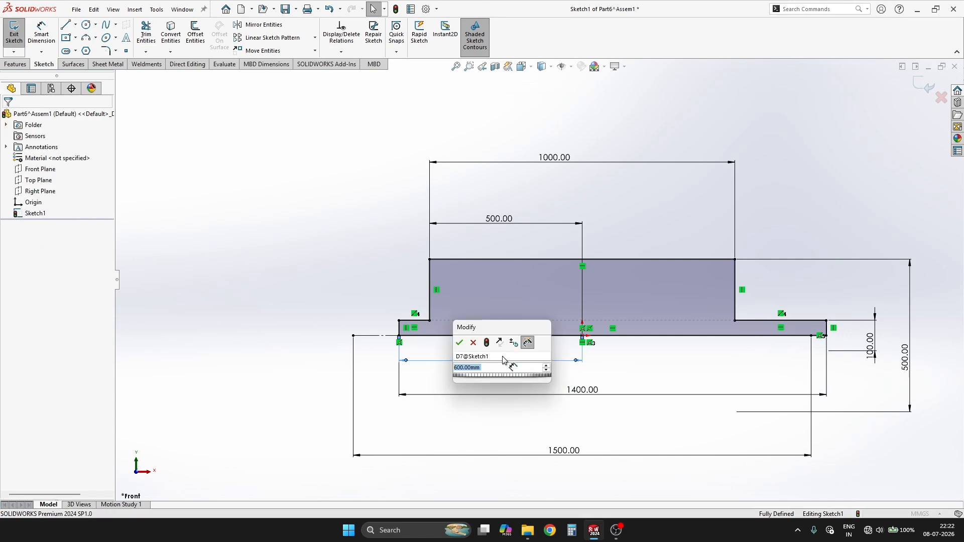
text(600)
key(Return)
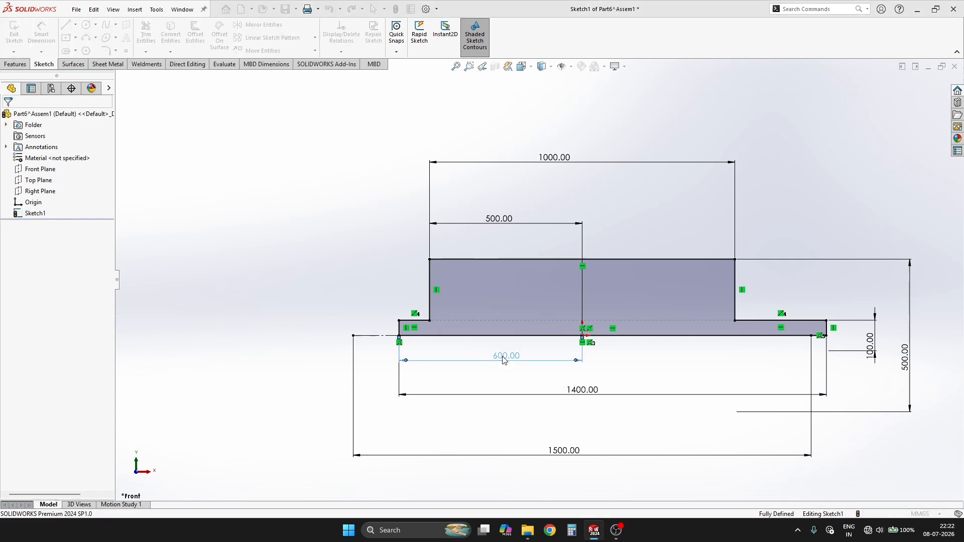
click(889, 174)
Step: Finish the sketch, revolve the stepped profile 360° about the centreline into a solid drum, and return to the assembly
click(930, 88)
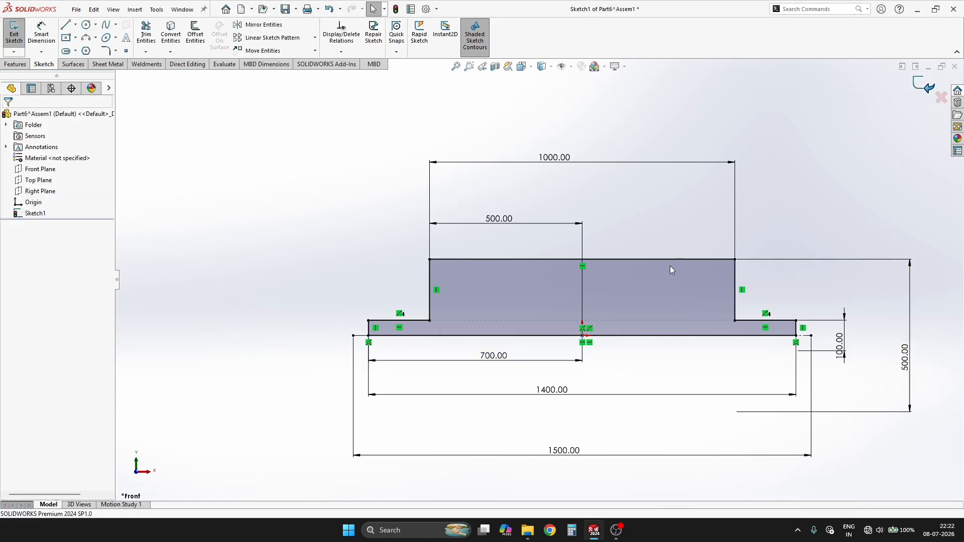
mouse_move(670, 266)
middle_down()
mouse_move(618, 269)
mouse_move(567, 339)
middle_up()
key(s)
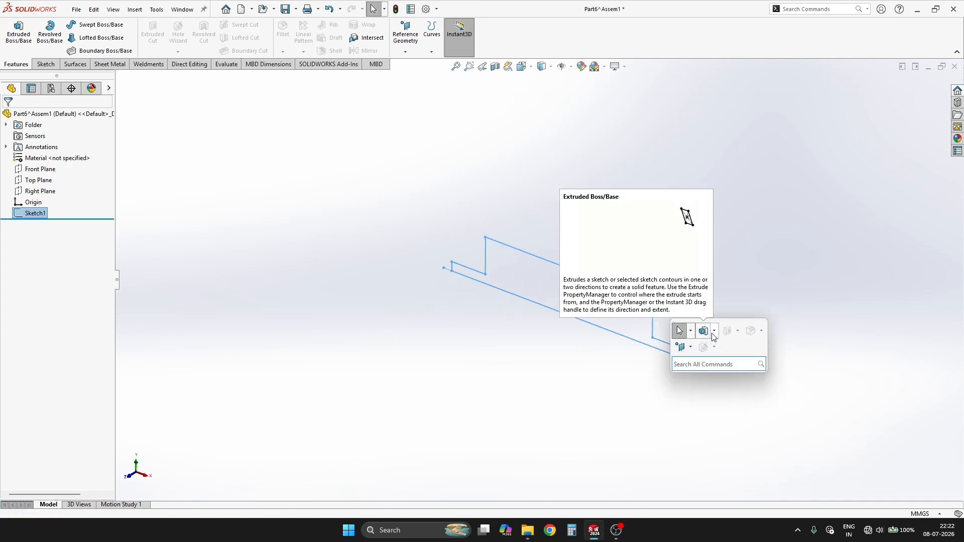
click(691, 331)
click(723, 355)
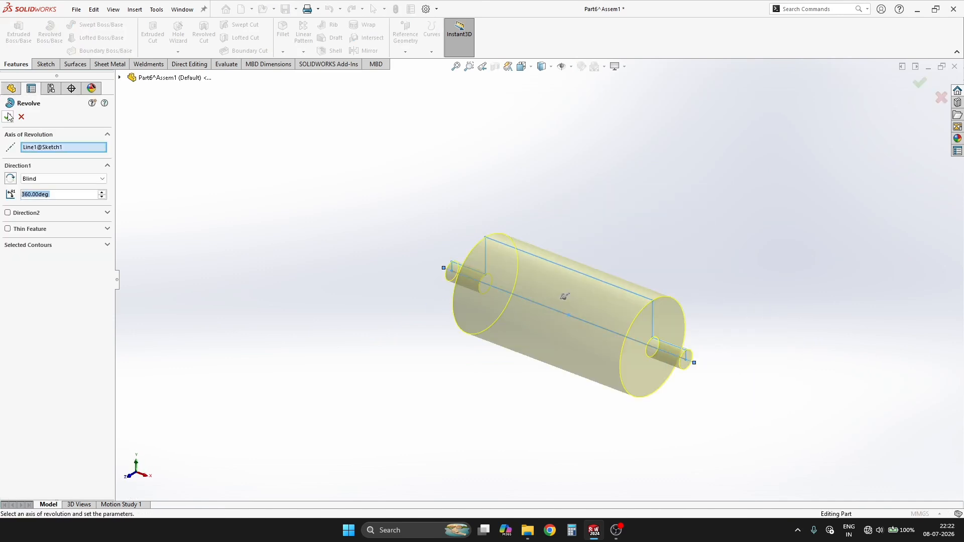
click(7, 117)
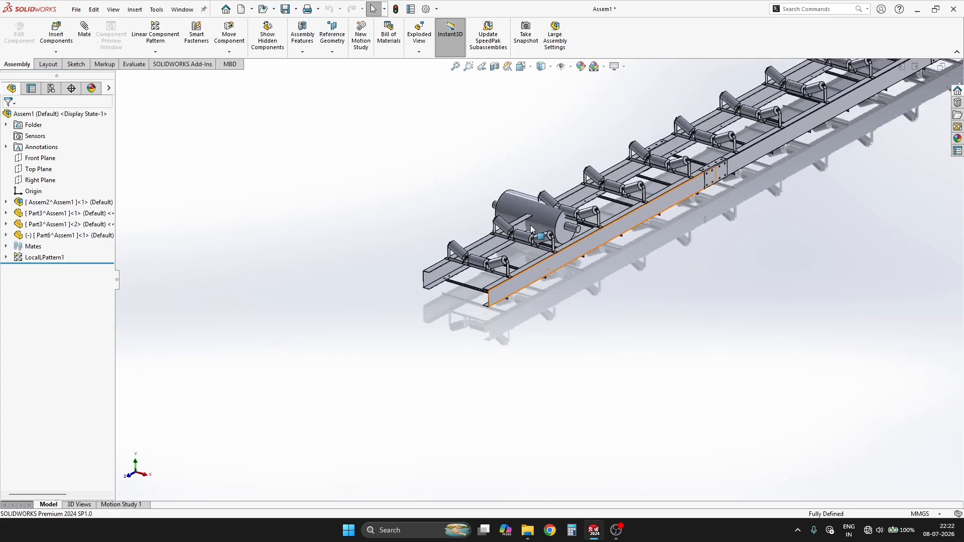
Step: Move the drum off the conveyor frame to a free spot beside the frame's near end
scroll(539, 204, down, 5)
click(281, 276)
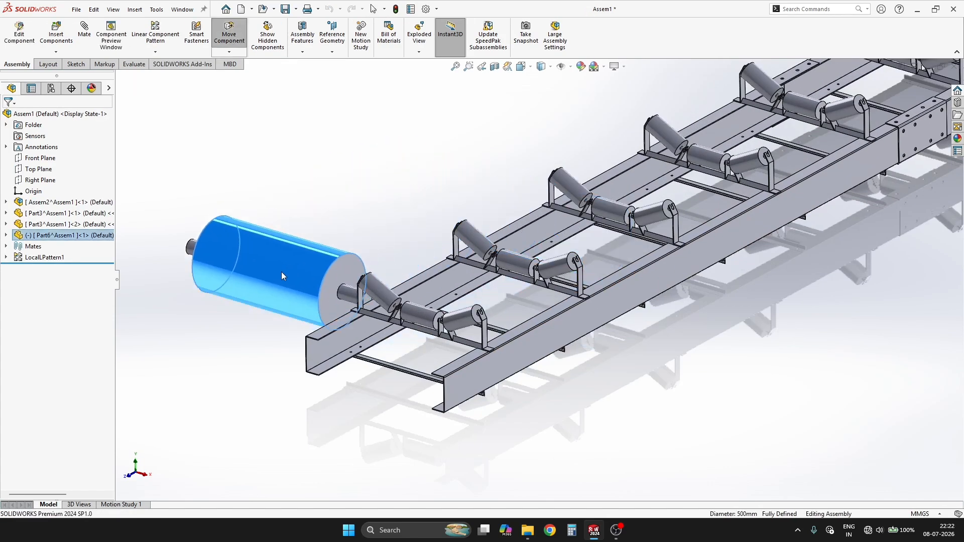
Step: Move the drum down to the open space in front of the conveyor frame's near end
drag(281, 275, 250, 378)
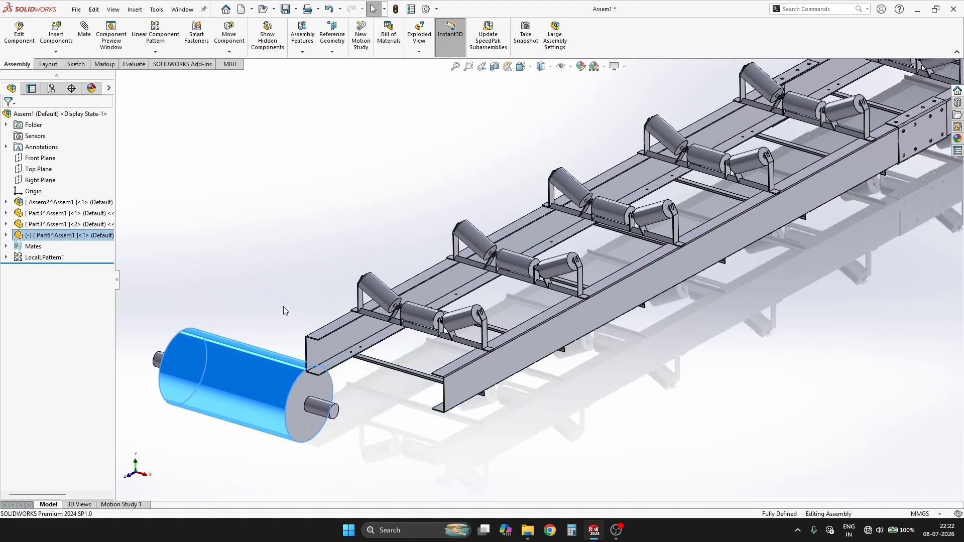
click(283, 306)
scroll(630, 357, up, 6)
middle_drag(637, 342, 620, 352)
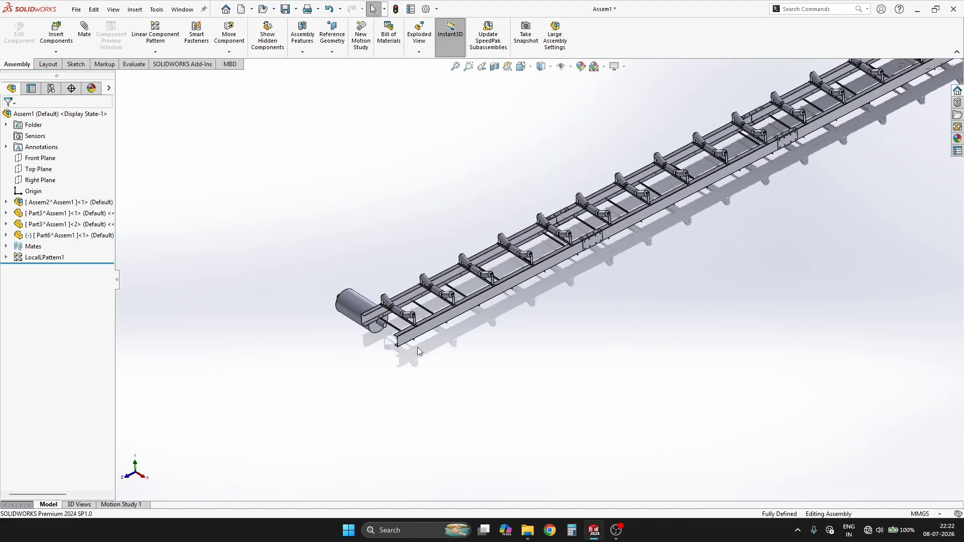
Step: Set the drum body's diameter to 400 mm directly in the assembly
scroll(417, 348, down, 4)
double_click(447, 239)
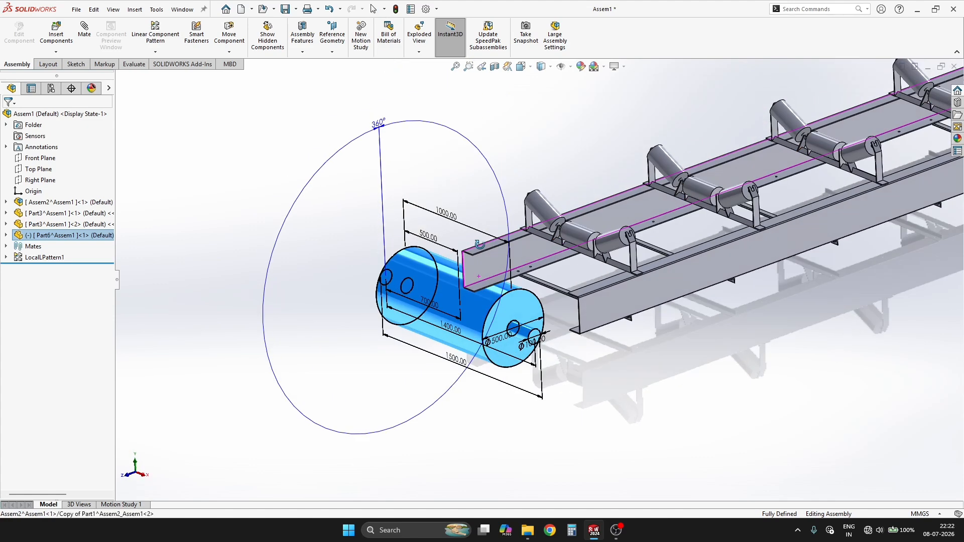
middle_drag(480, 245, 504, 322)
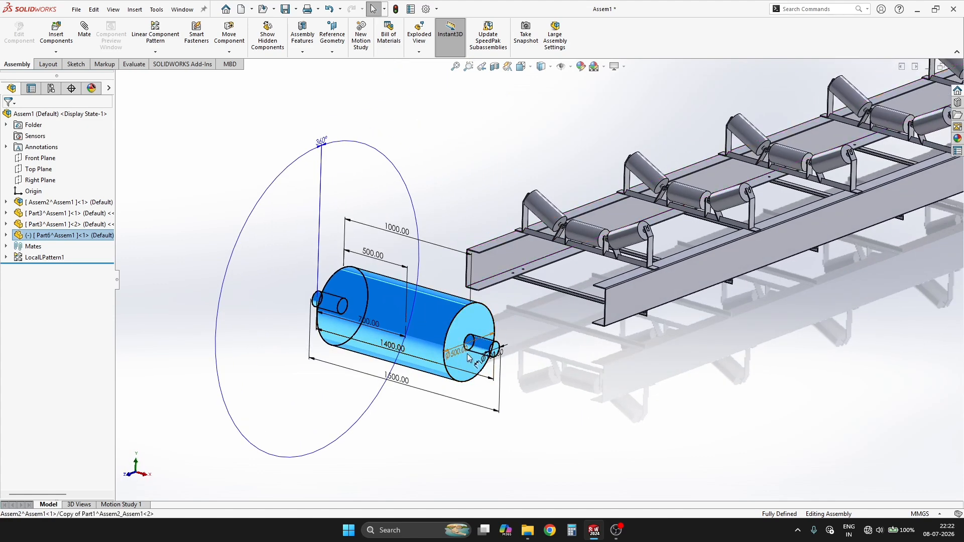
scroll(447, 369, down, 2)
double_click(462, 336)
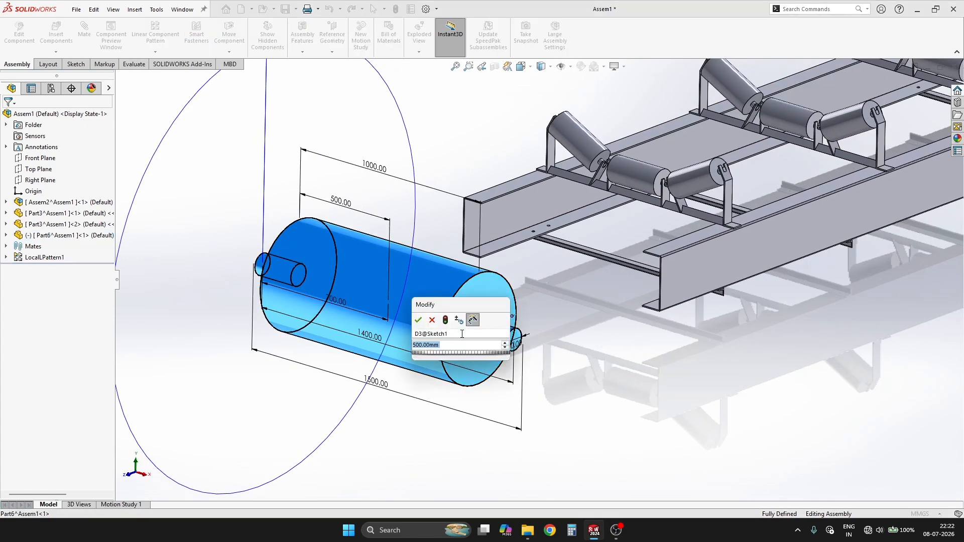
text(4000)
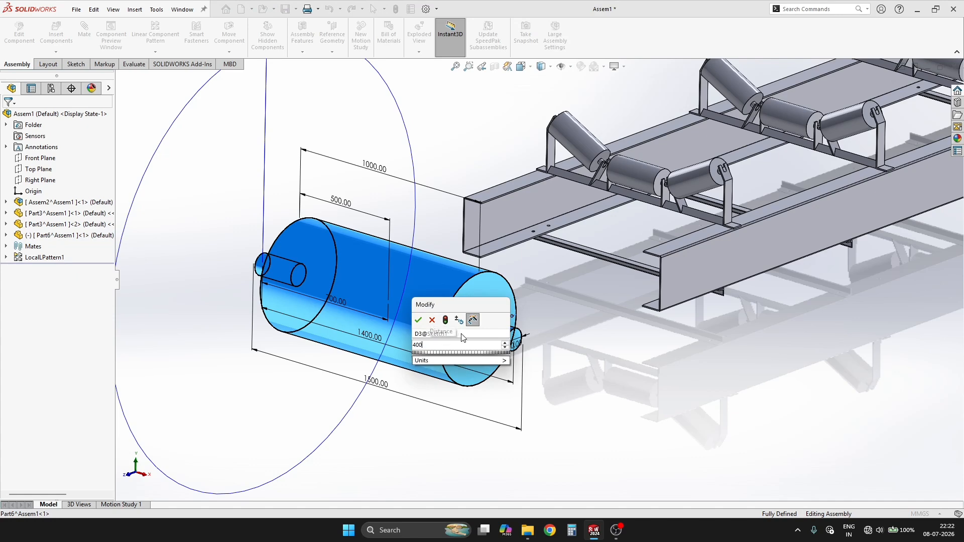
key(Return)
click(558, 392)
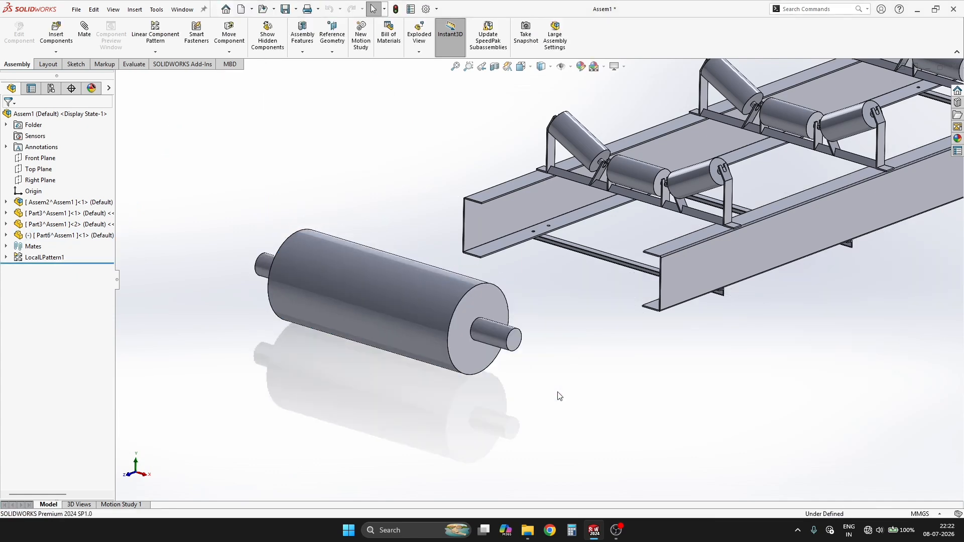
scroll(561, 396, up, 6)
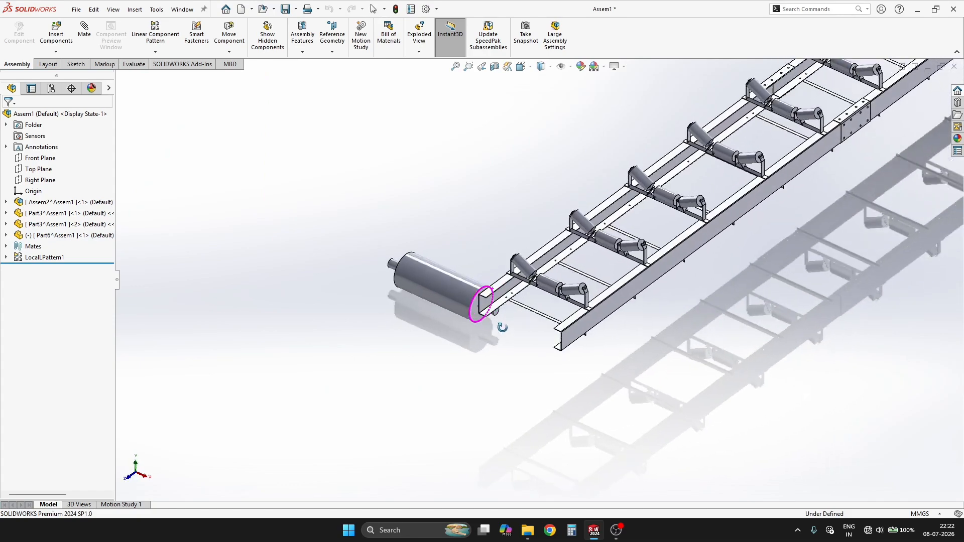
middle_drag(502, 328, 498, 316)
scroll(498, 317, down, 3)
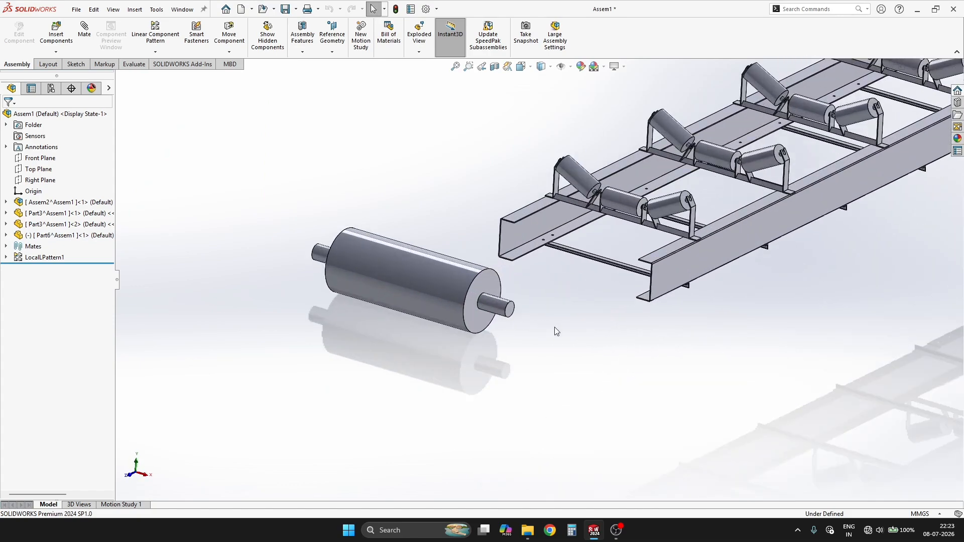
scroll(554, 327, up, 5)
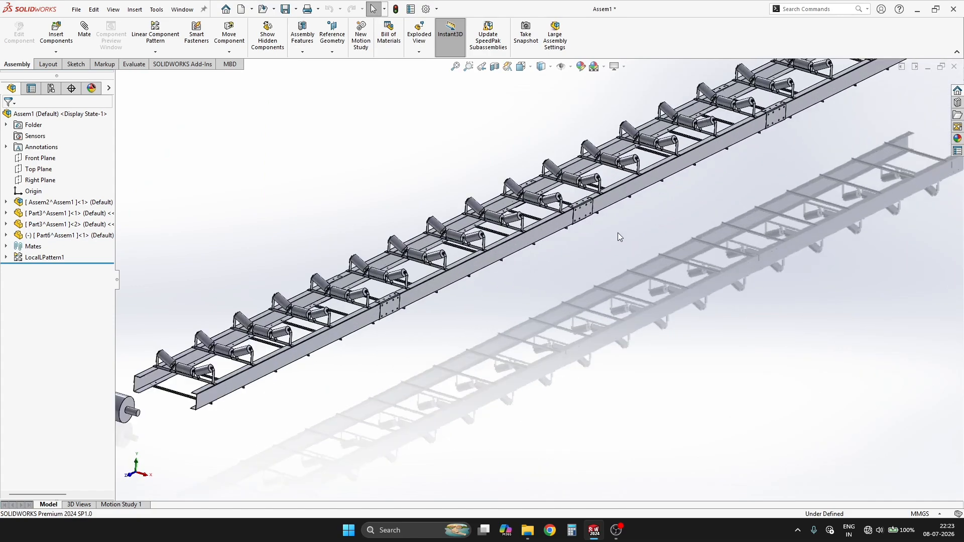
scroll(387, 275, up, 2)
scroll(500, 292, up, 3)
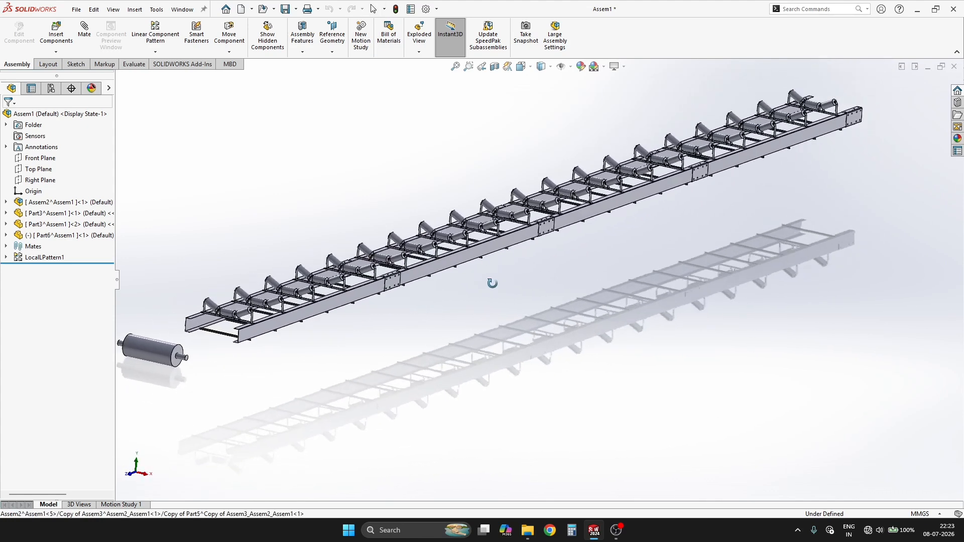
Step: Start saving the assembly in the 2. Crusher Plant folder of 1. Solidworks Projects and name the file 20m-conveyor
key(ctrl+s)
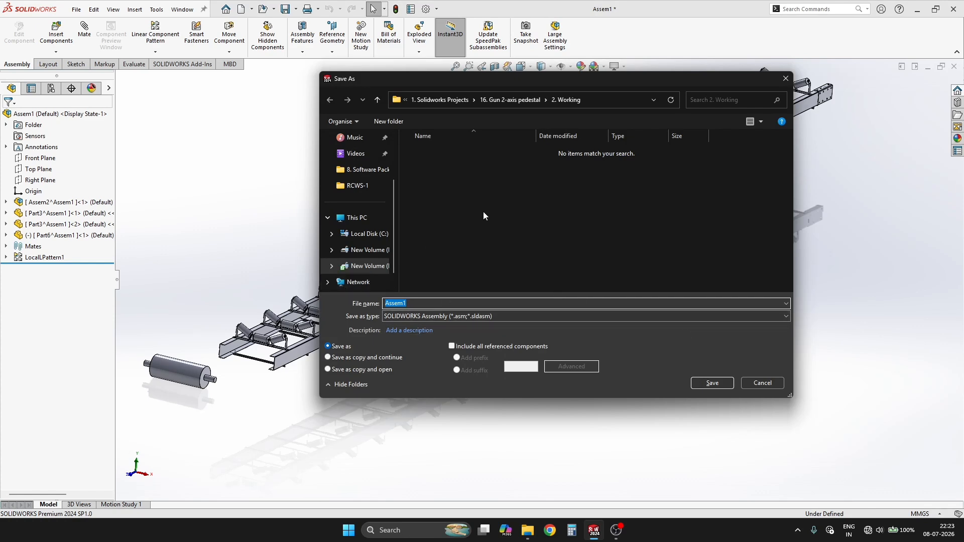
click(436, 99)
double_click(452, 179)
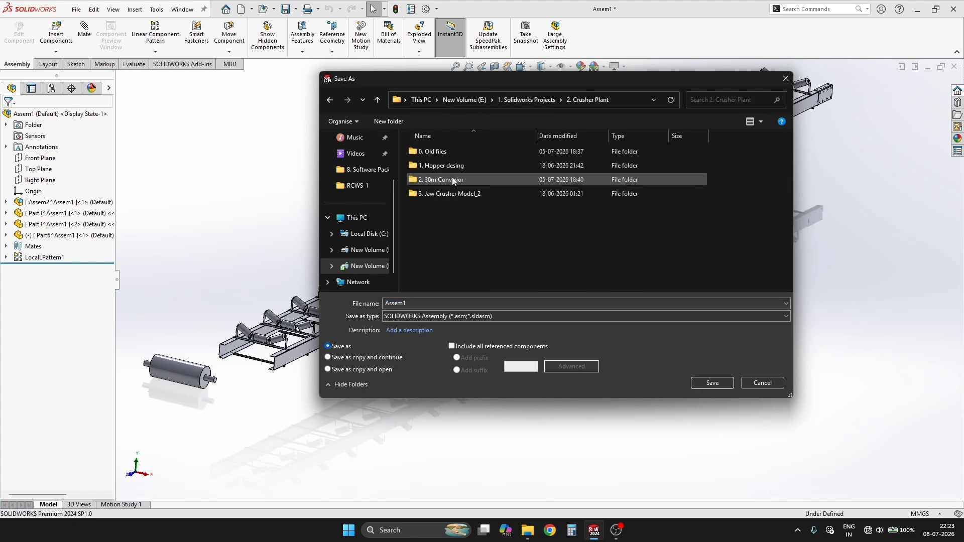
double_click(420, 303)
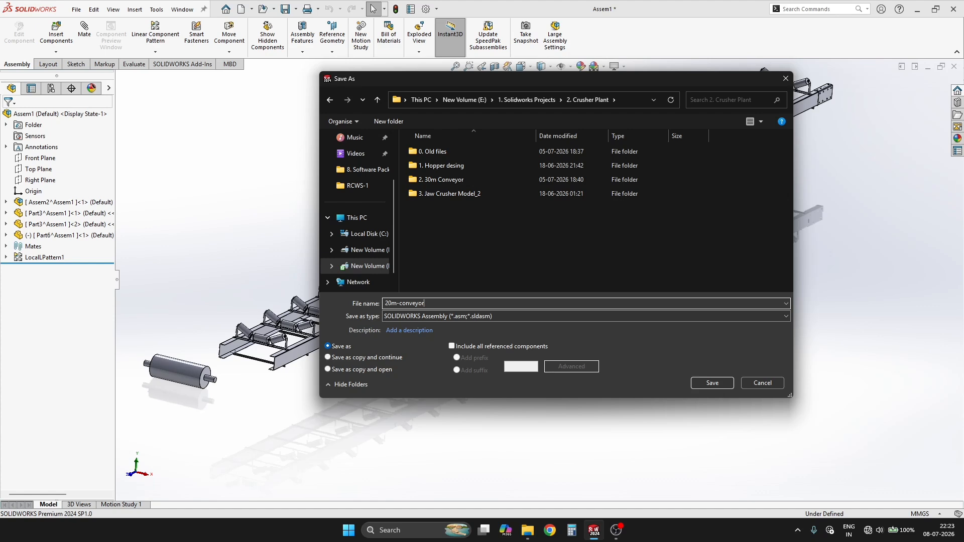
Step: Create a new folder called 4. 20m conveyor and save the assembly in it
right_click(443, 219)
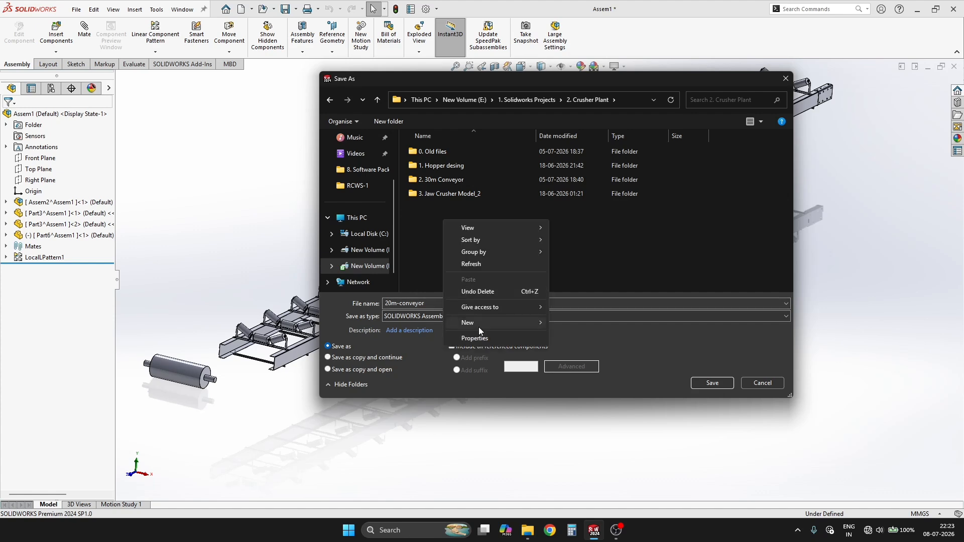
mouse_move(494, 324)
click(589, 326)
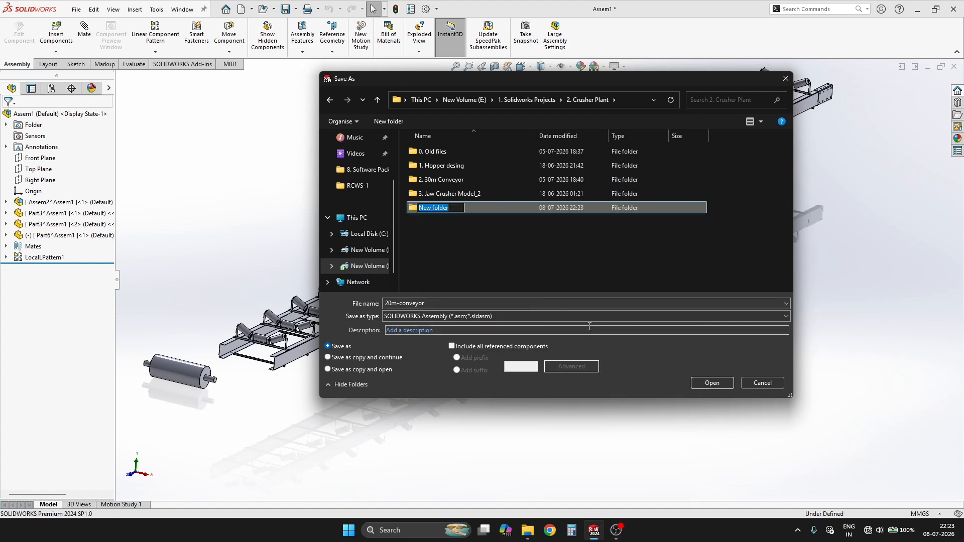
text(4. 20m conveyor)
key(Return)
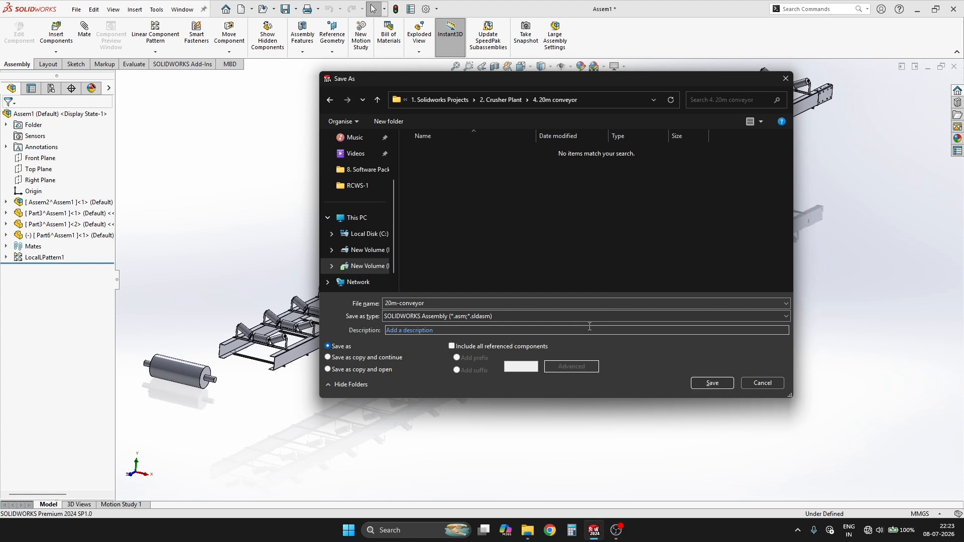
click(716, 383)
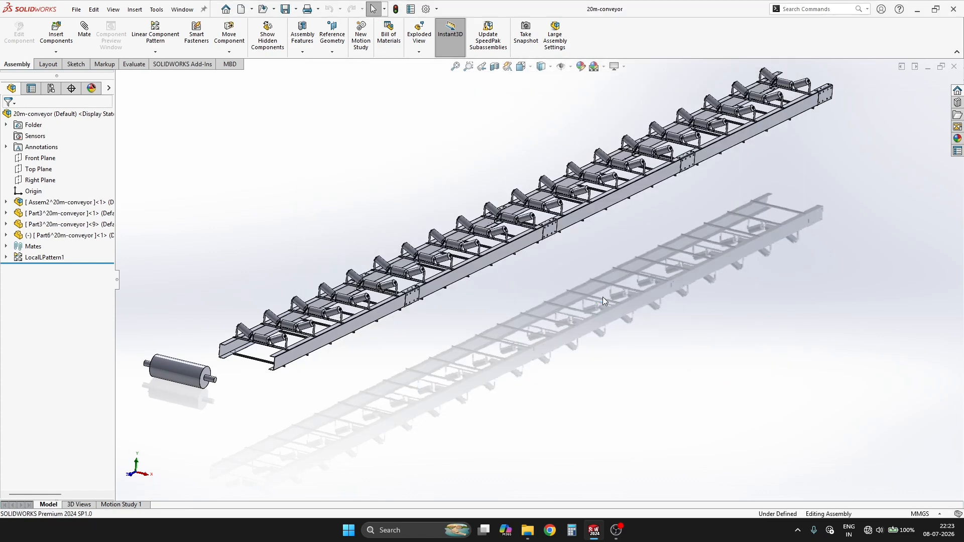
Step: Examine the whole conveyor from the drum and open frame end to the bolted joint plates at the far end
middle_drag(603, 297, 552, 324)
scroll(301, 352, down, 4)
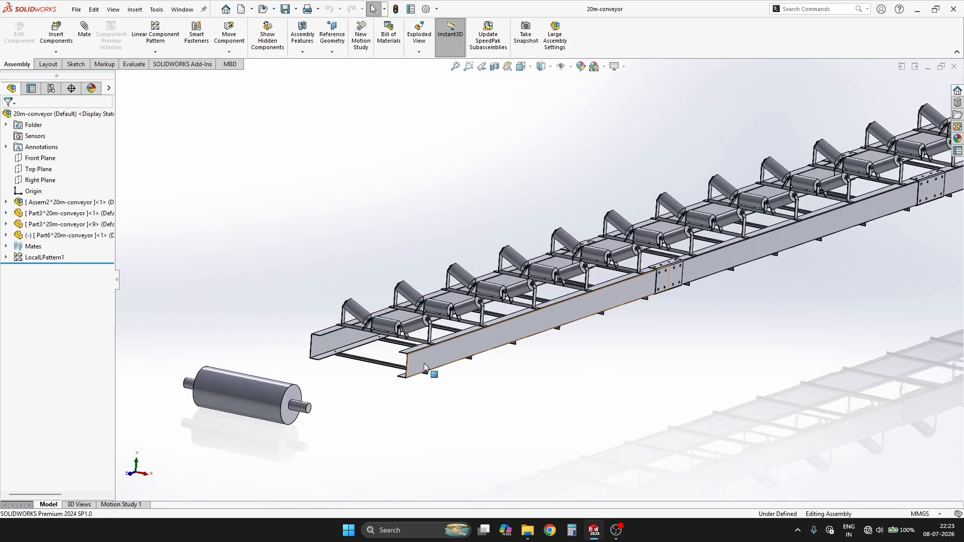
scroll(527, 306, up, 5)
scroll(753, 226, down, 6)
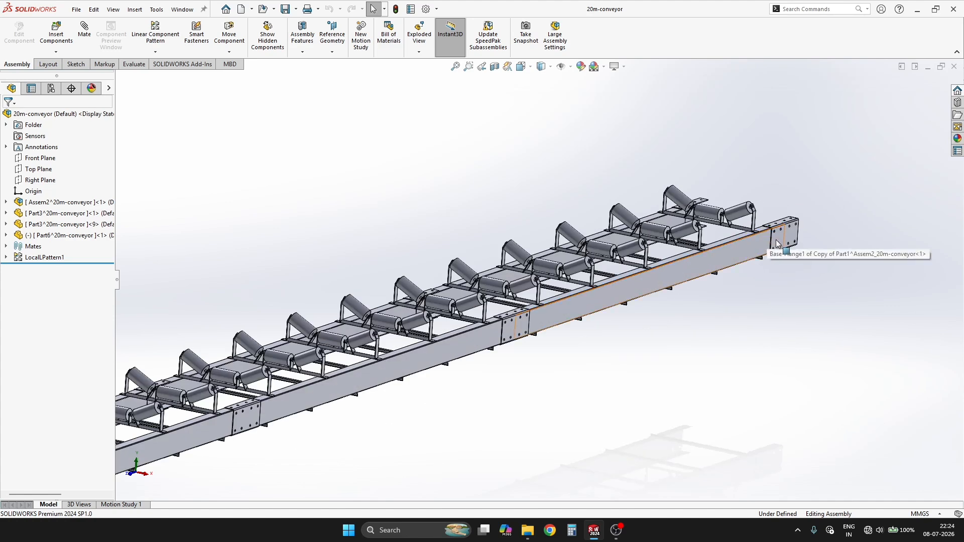
scroll(710, 329, up, 6)
scroll(520, 312, down, 2)
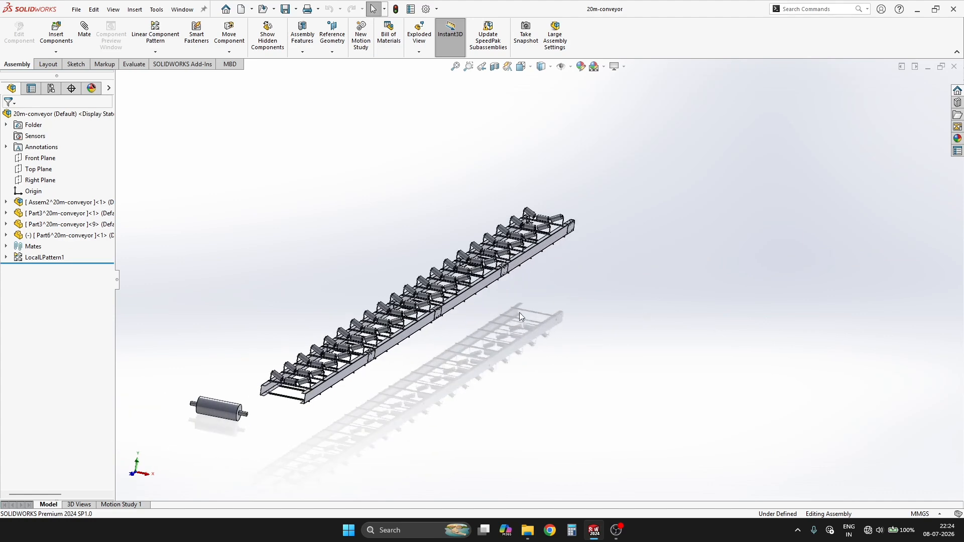
mouse_move(507, 312)
middle_down()
mouse_move(455, 292)
mouse_move(521, 321)
mouse_move(492, 316)
mouse_move(508, 284)
mouse_move(521, 308)
middle_up()
scroll(436, 314, up, 3)
scroll(467, 311, down, 3)
scroll(521, 308, down, 4)
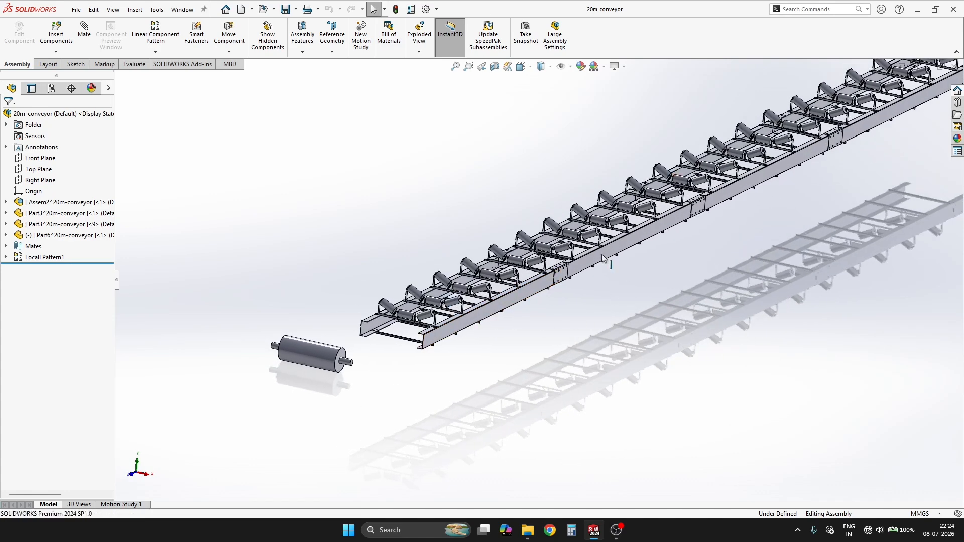
scroll(541, 229, up, 2)
scroll(721, 301, down, 2)
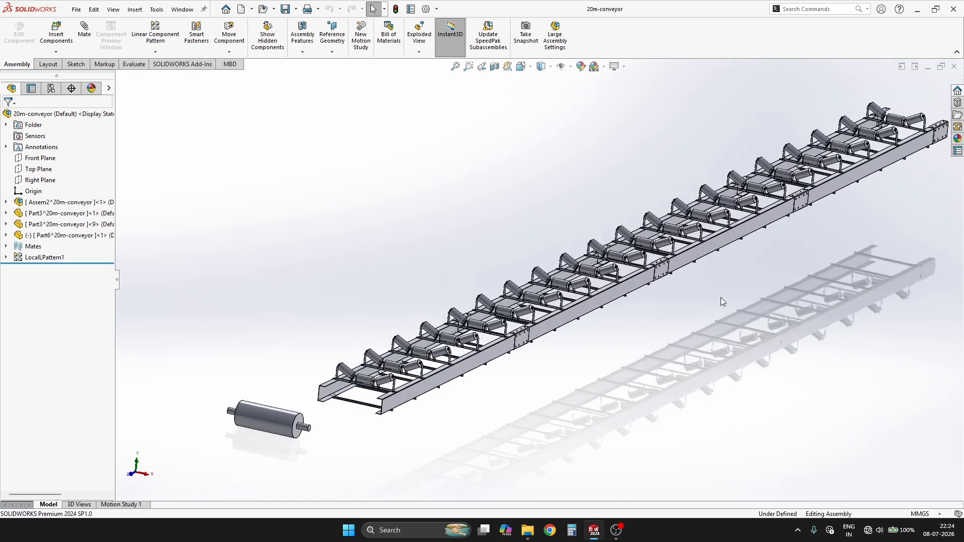